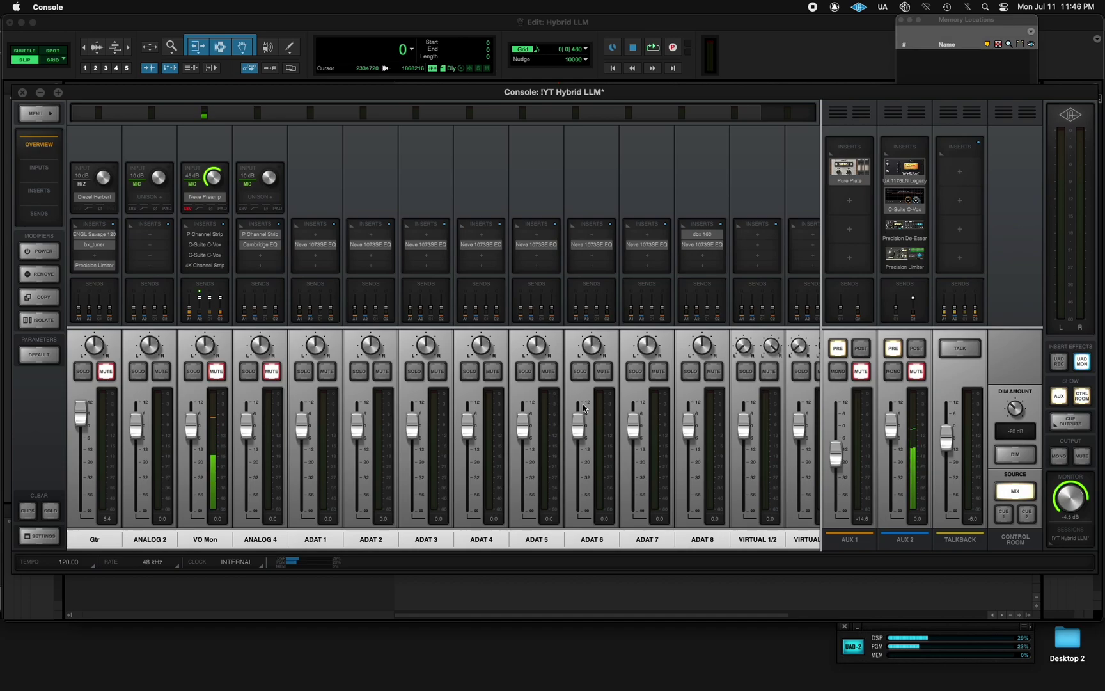
Step: Toggle Low Latency Monitoring from the Pro Tools Options menu
key("super+Tab")
left_click(341, 7)
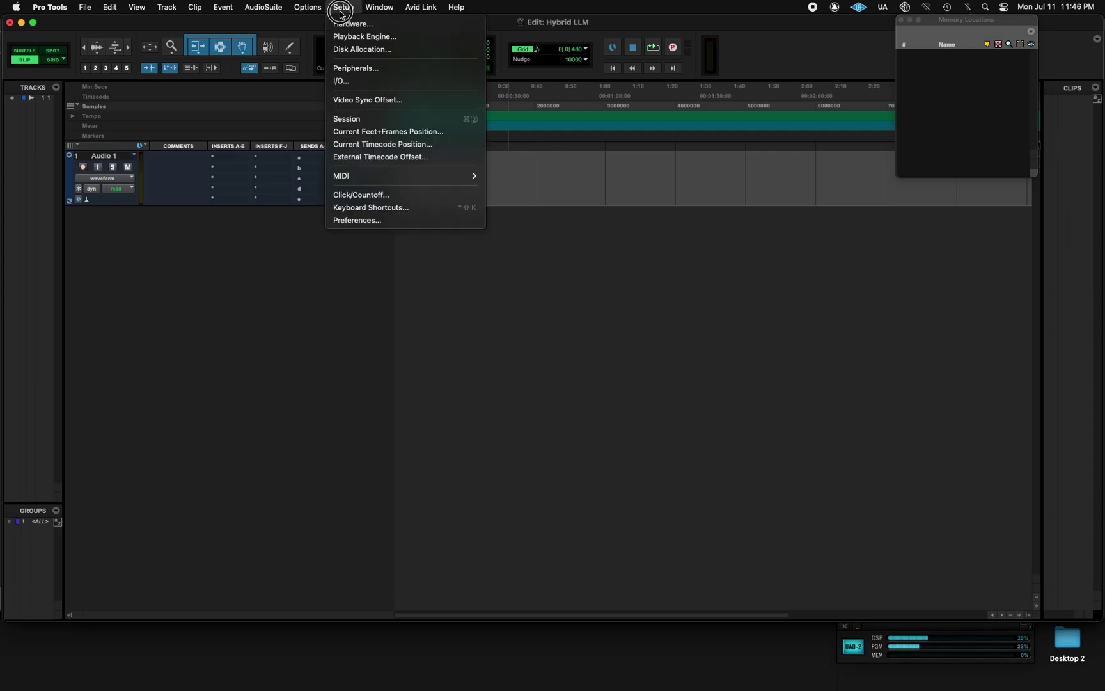
mouse_move(308, 7)
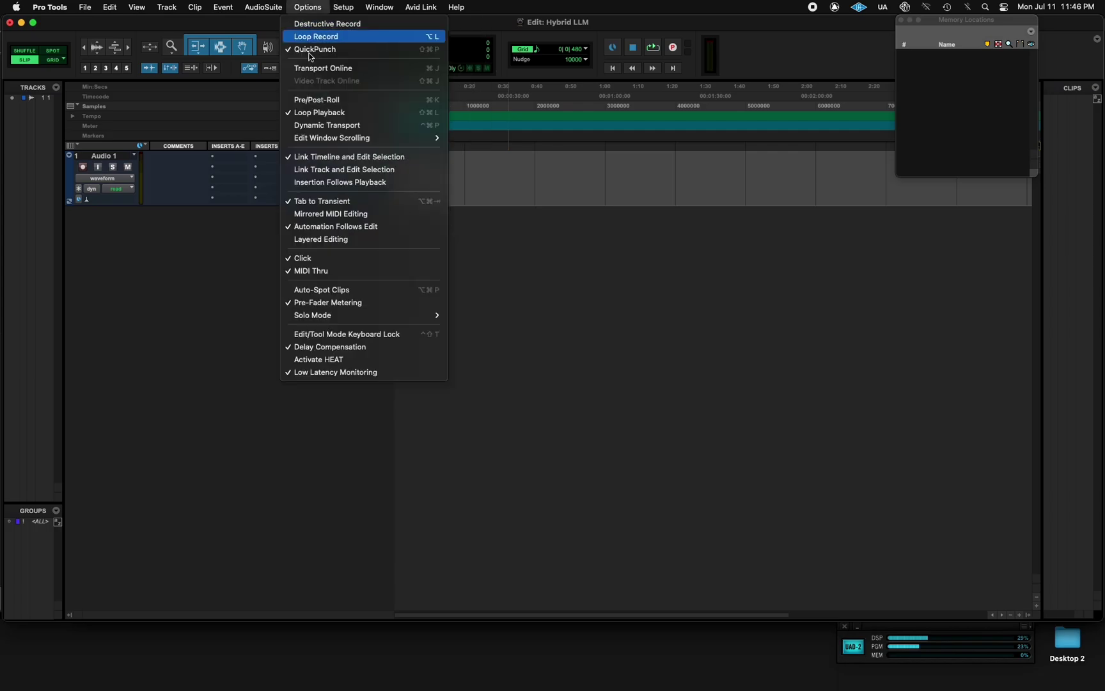
left_click(344, 373)
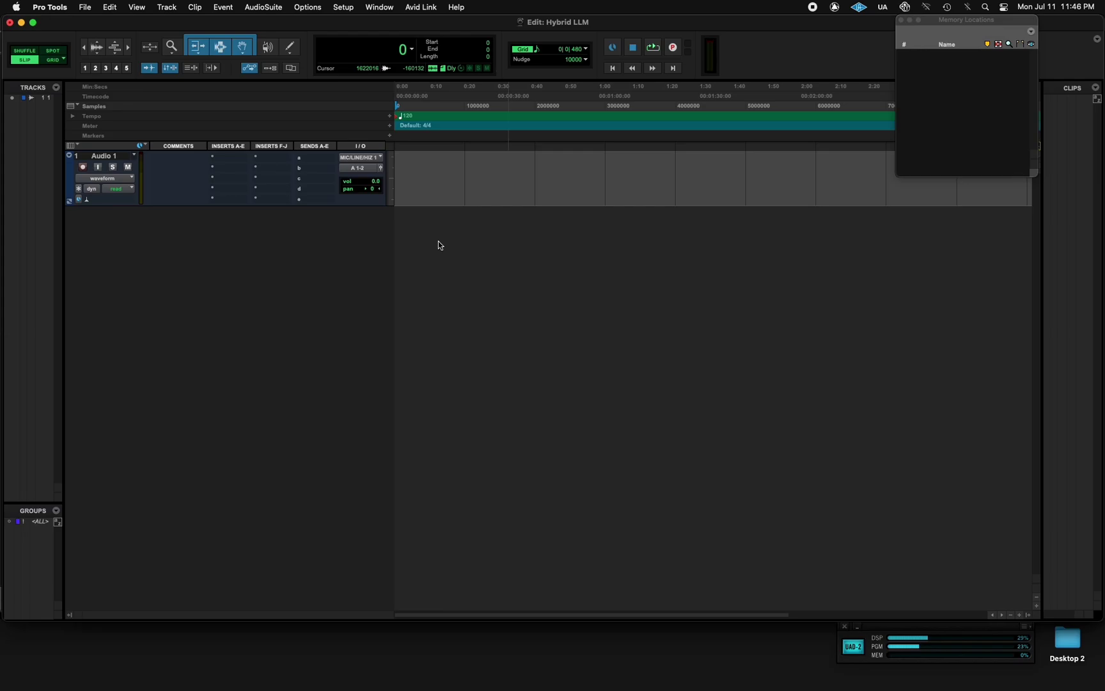
Step: Return to the UAD Console mixer and unmute the Gtr channel
key("super+Tab")
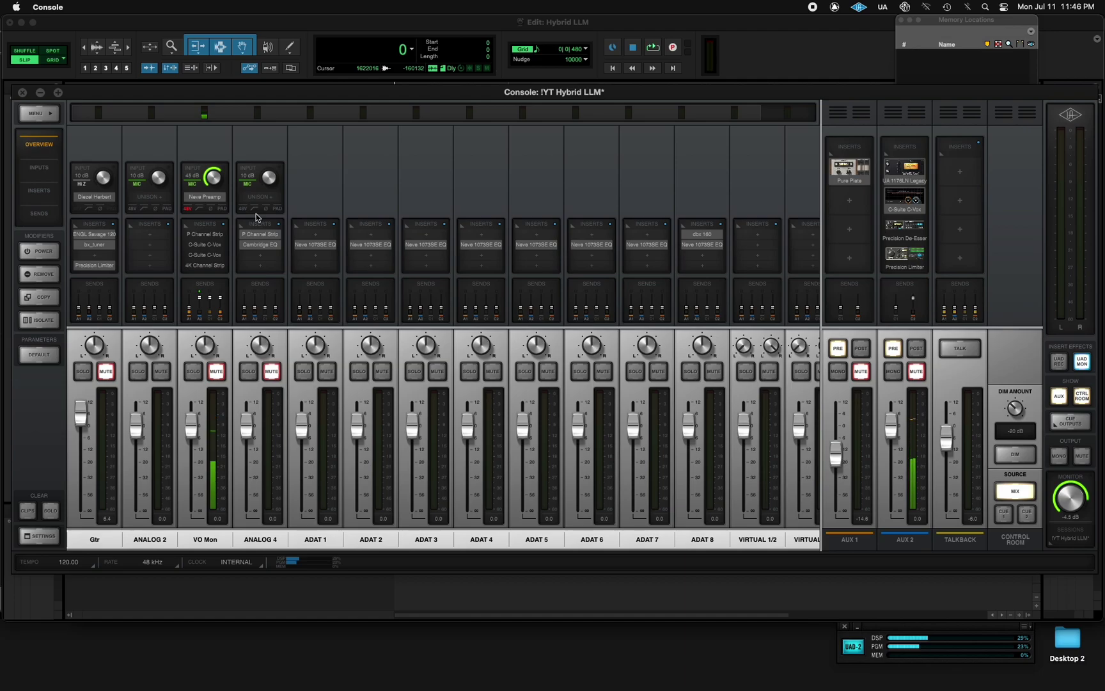
key("super+Tab")
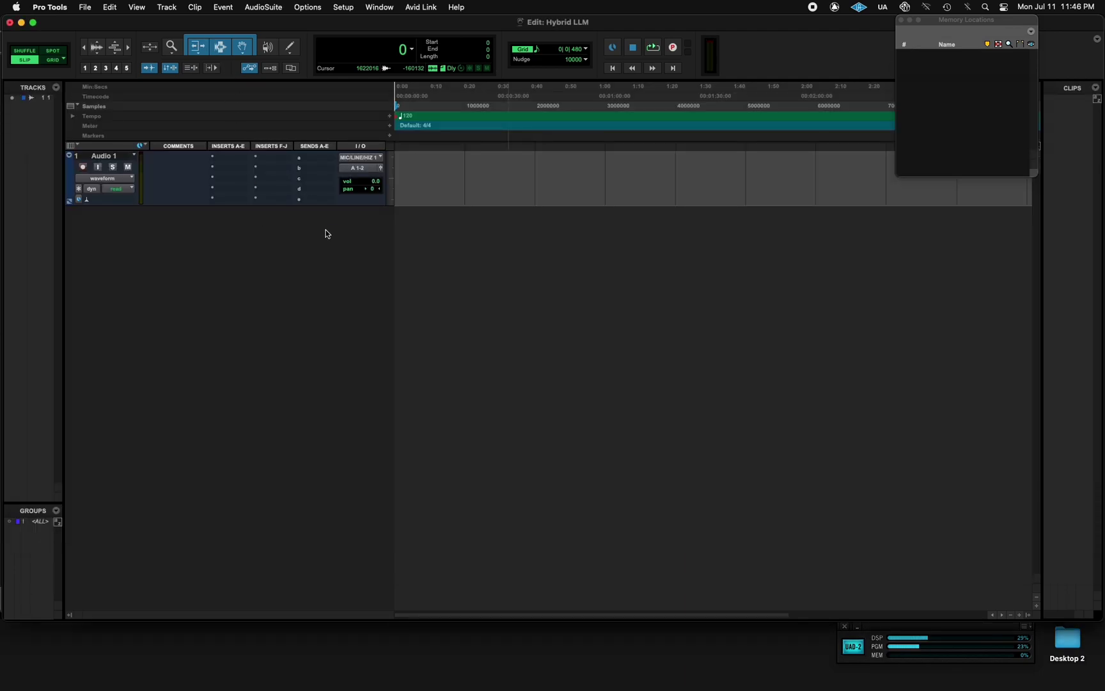
key("super+Tab")
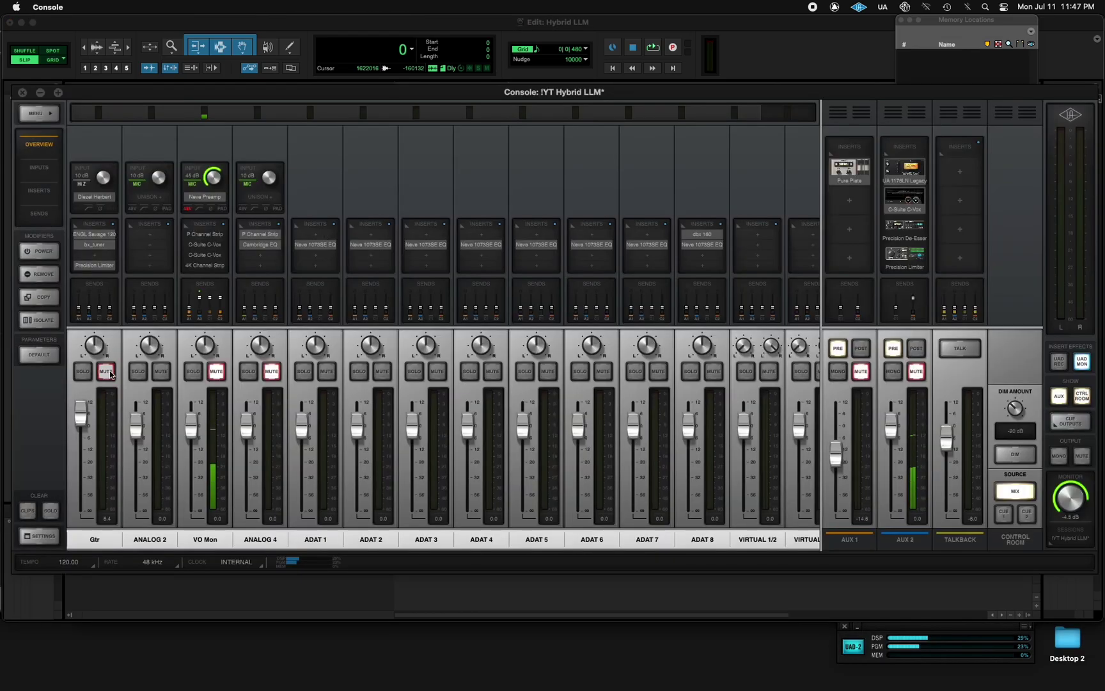
left_click(107, 372)
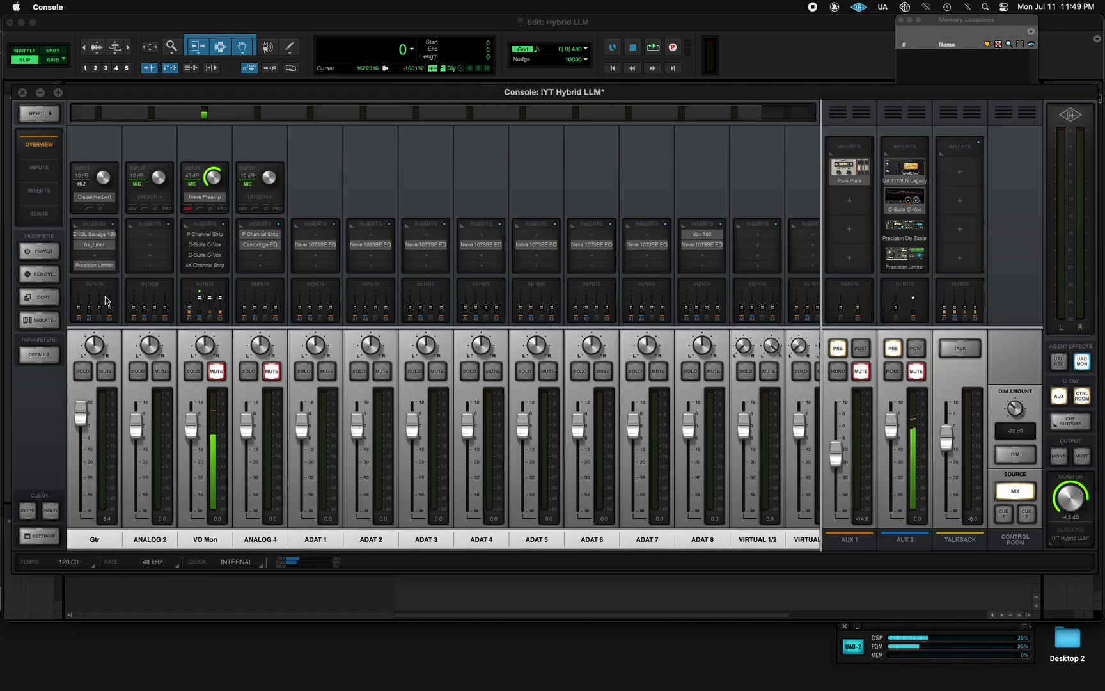
Step: Open Gtr's Diezel Herbert Unison amp, show then hide its FX Rack, and power it on
left_click(94, 197)
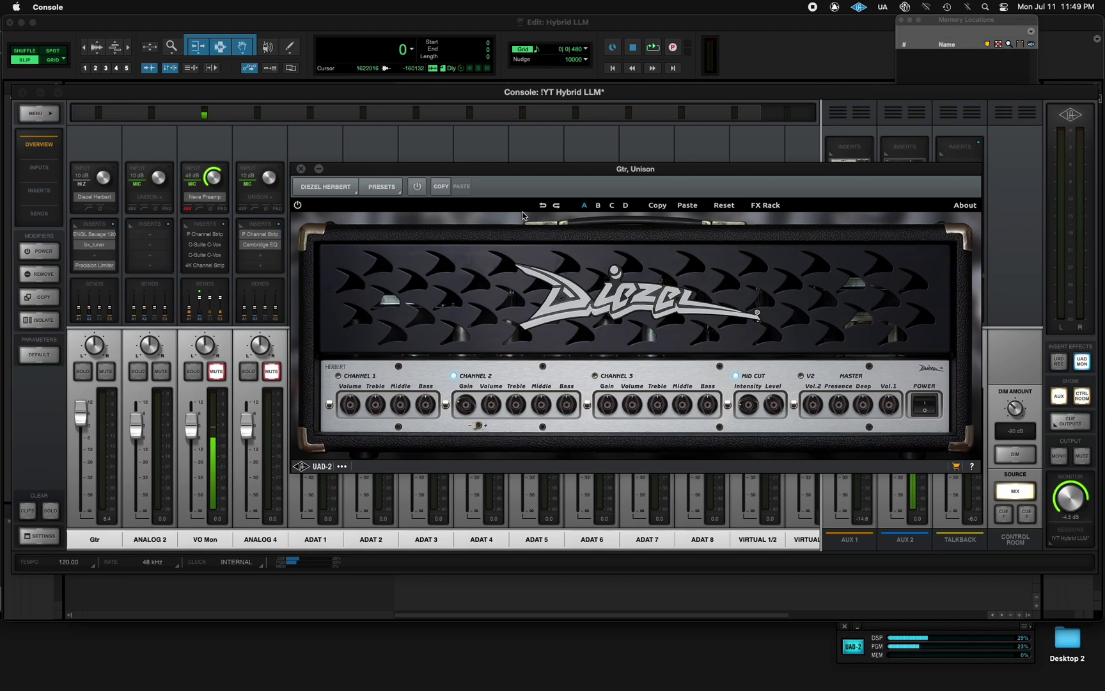
left_click(761, 205)
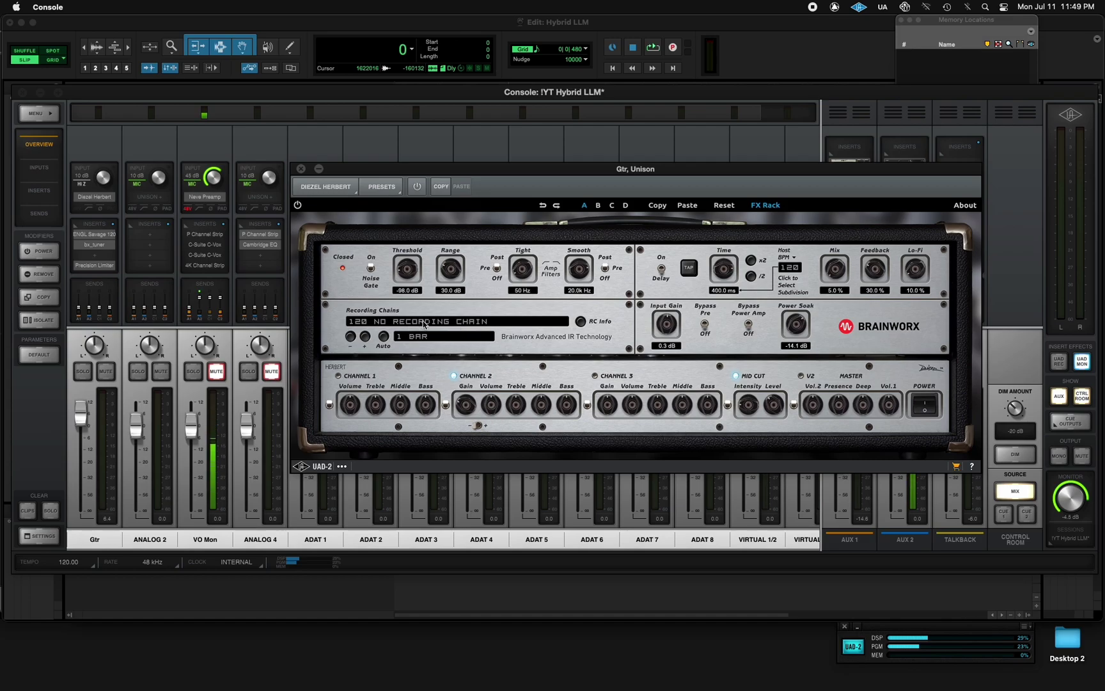
left_click(765, 205)
left_click(412, 188)
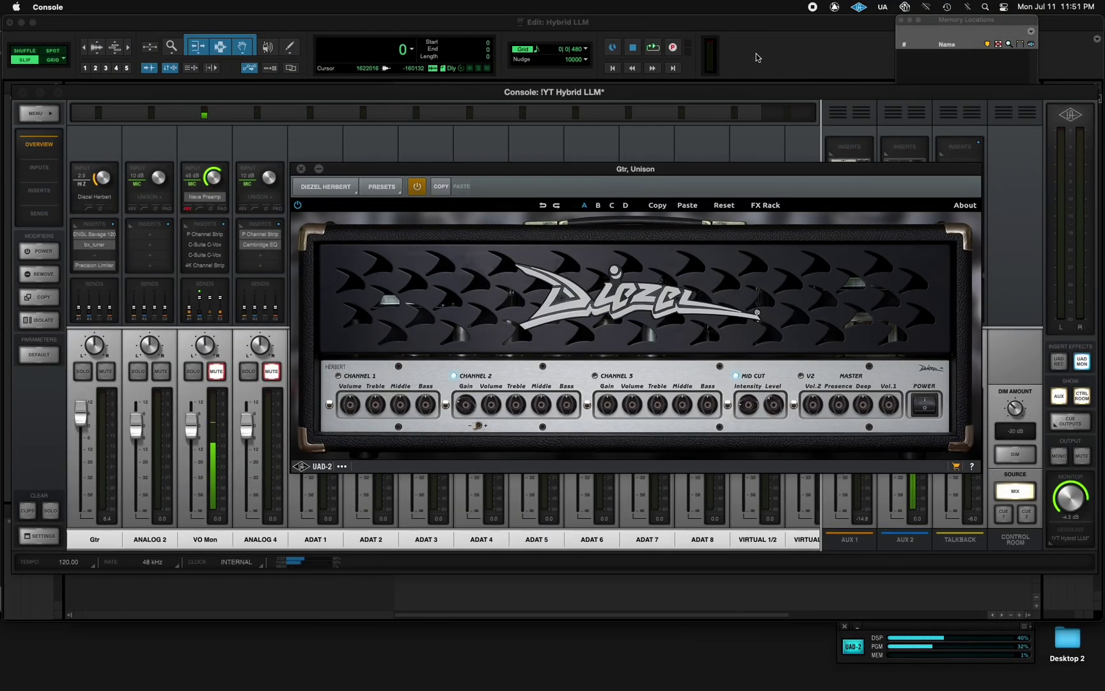
Step: Rename the Audio 1 track to 'Gtr' in Pro Tools
left_click(757, 52)
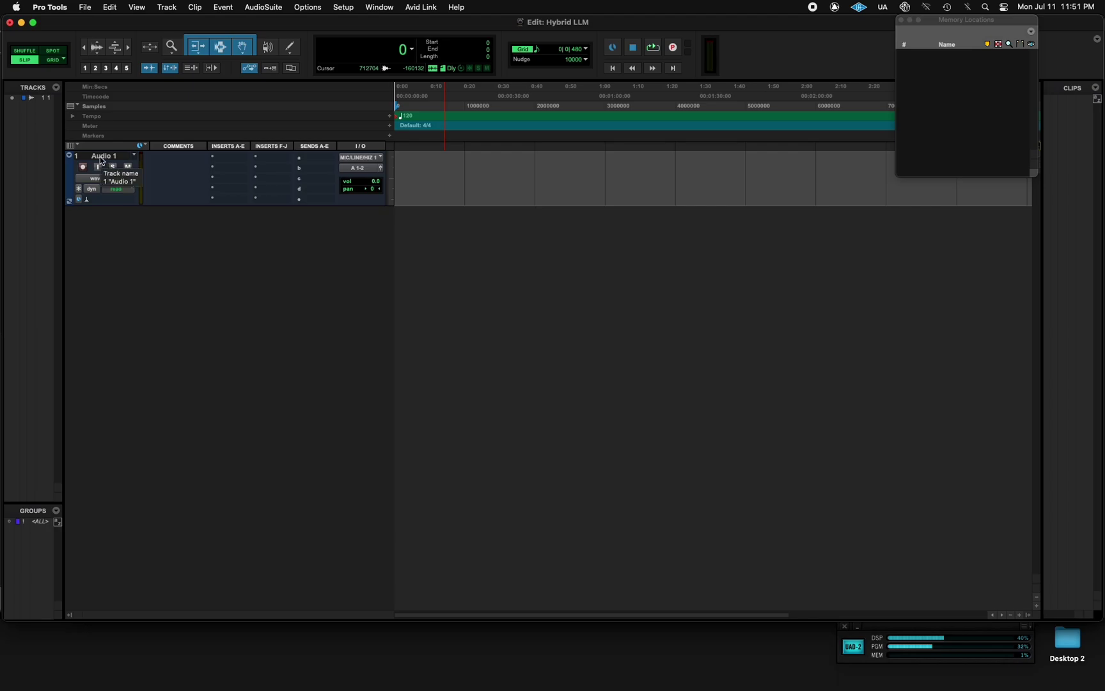
double_click(101, 158)
type("Gtr")
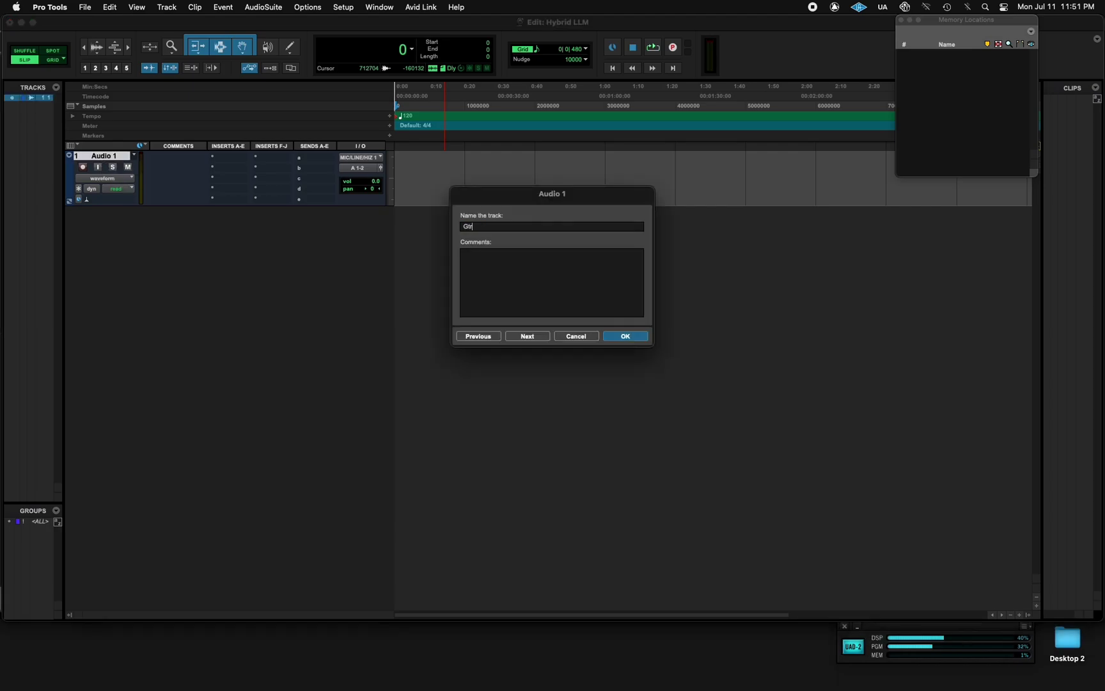
key("Return")
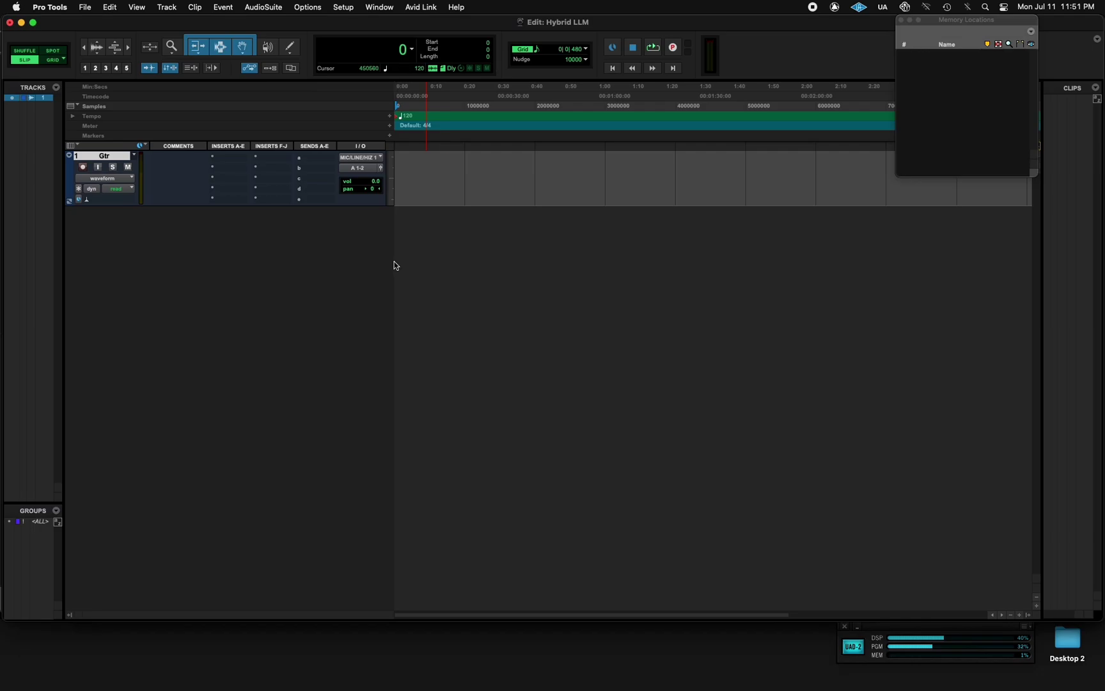
Step: Toggle Low Latency Monitoring, mute Gtr in Console, and record-arm the Gtr track
left_click(310, 6)
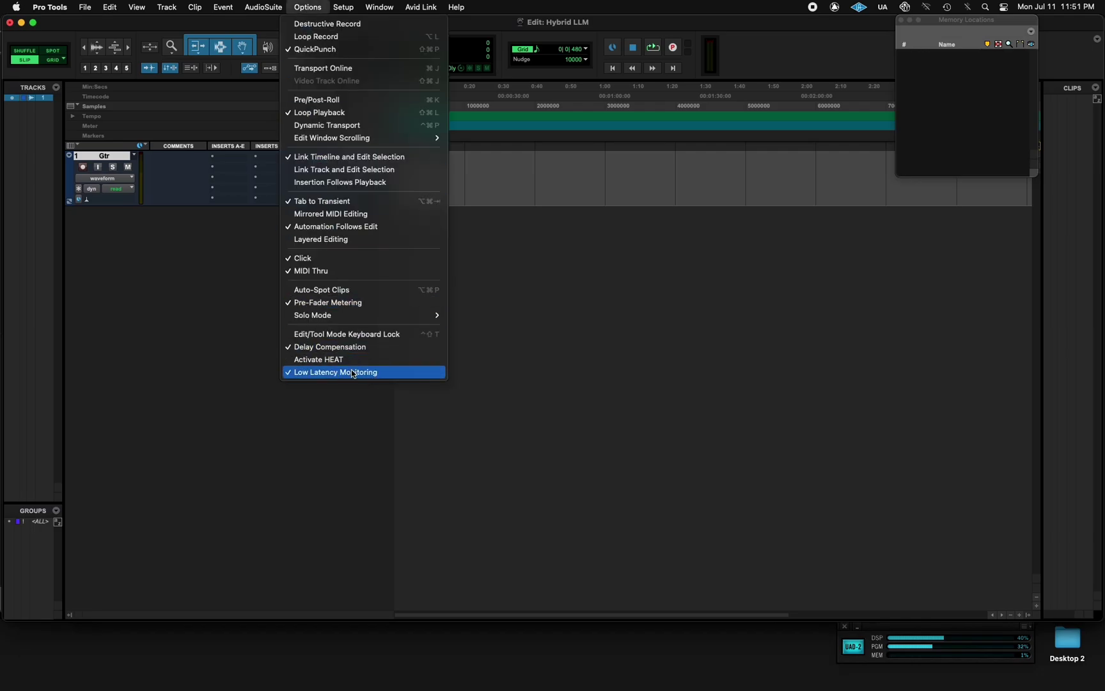
left_click(330, 372)
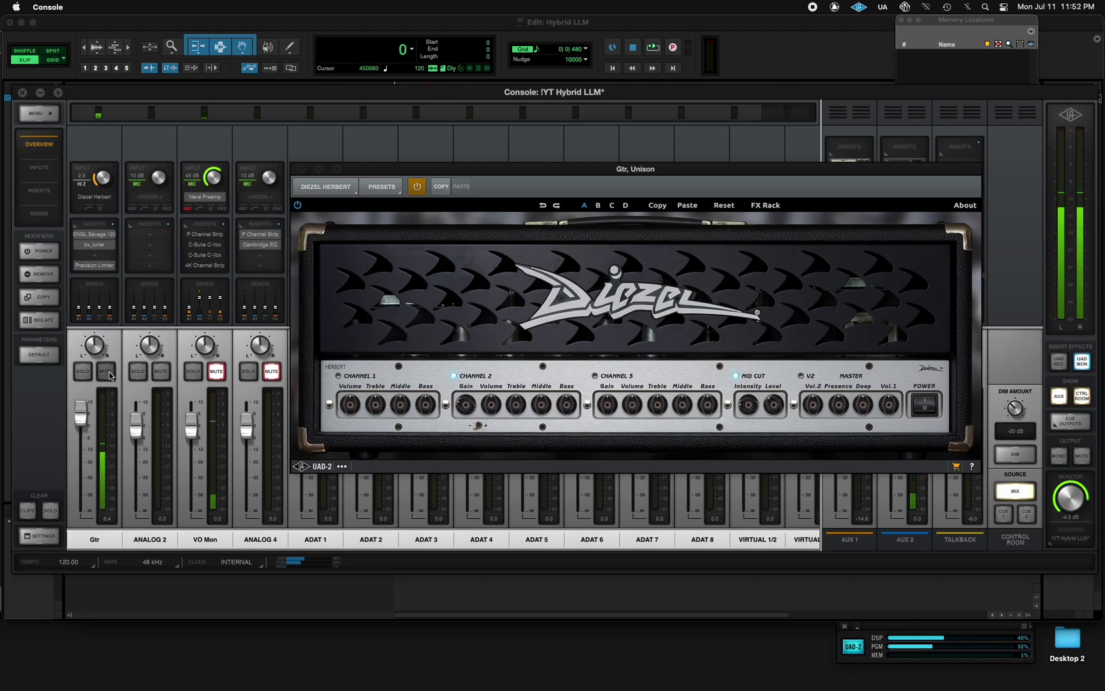
left_click(107, 373)
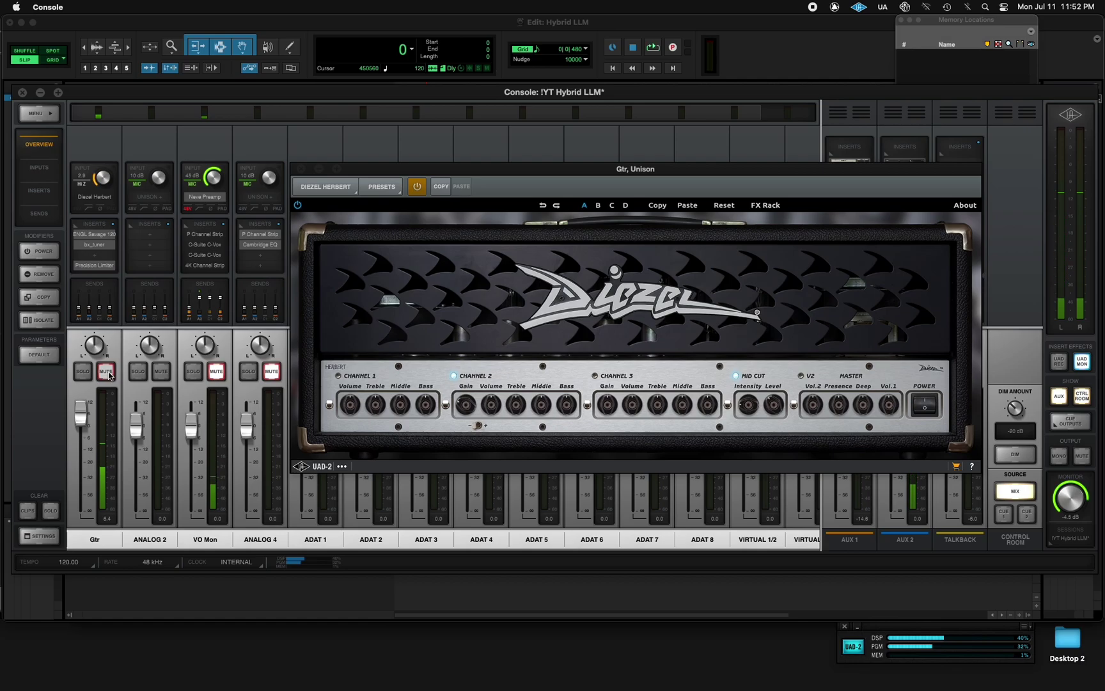
key("super+Tab")
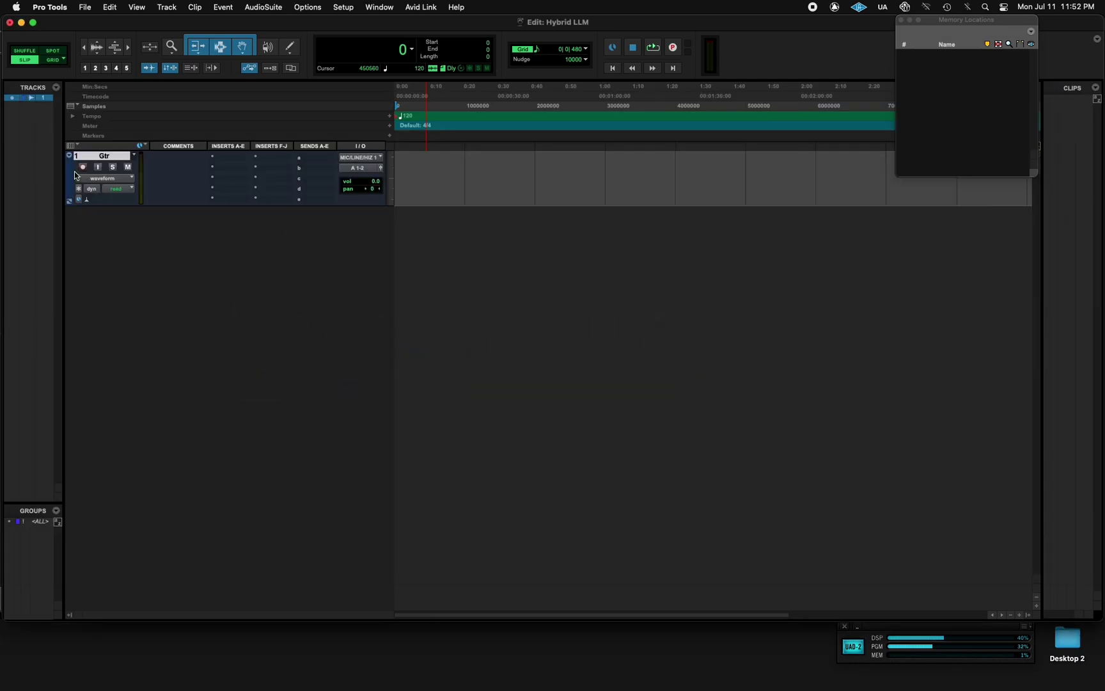
left_click(83, 167)
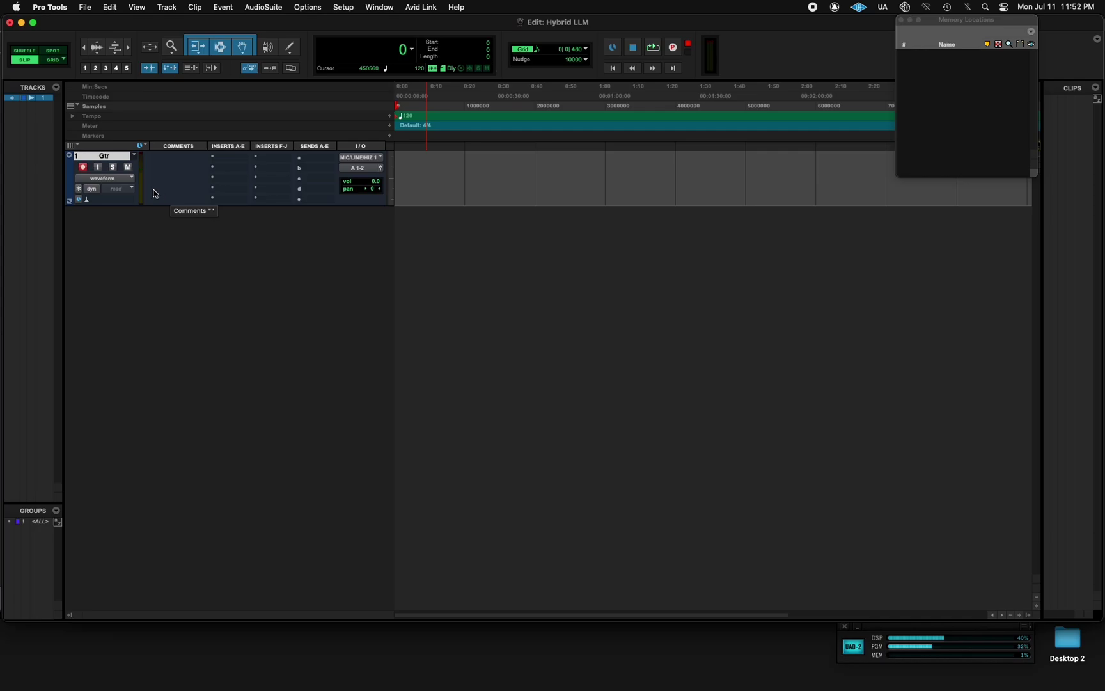
left_click(56, 8)
left_click(63, 44)
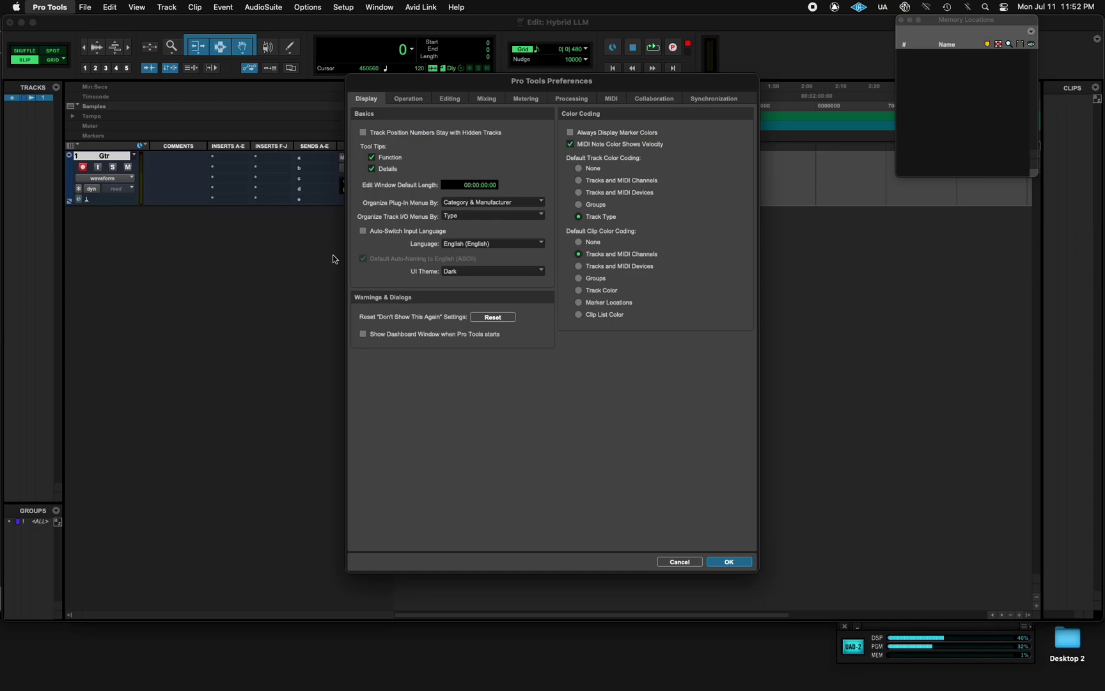
left_click(487, 100)
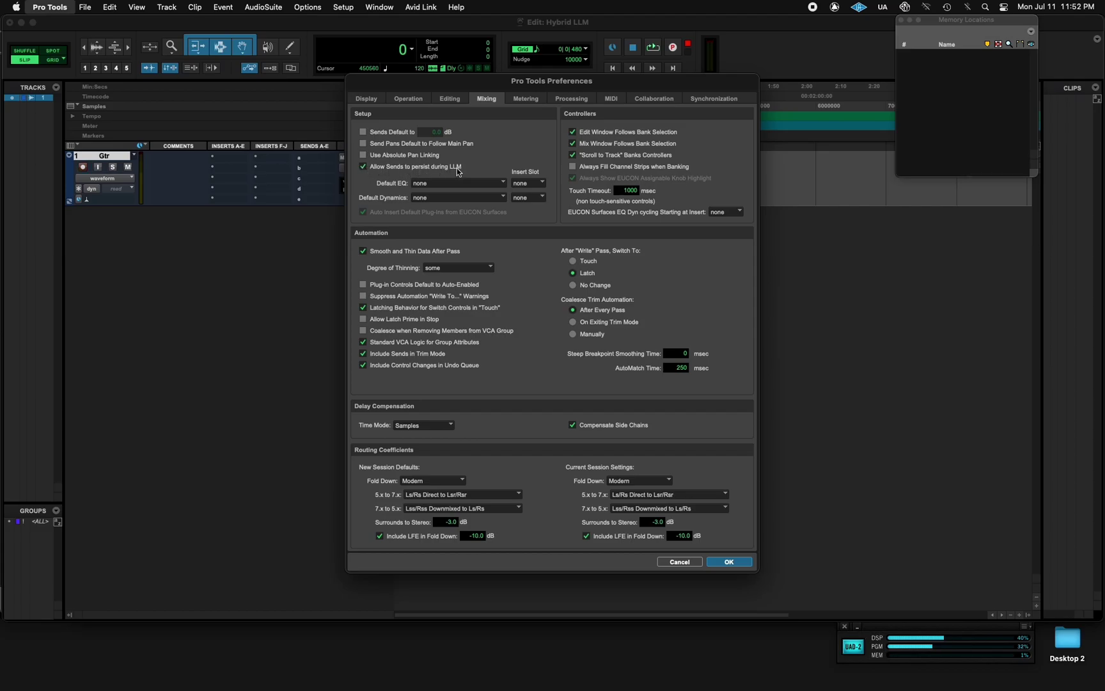
left_click(728, 562)
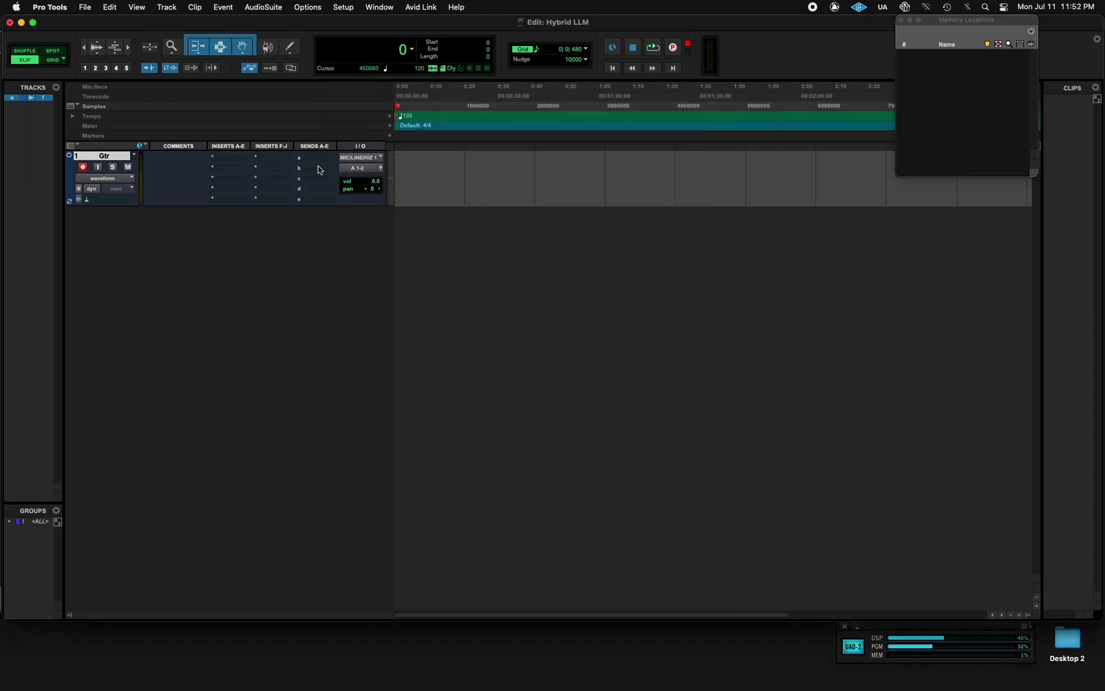
Step: Mute Gtr and route its send b to Gtr Buss.L at 0.0 dB, then close the send window
left_click(128, 167)
left_click(316, 171)
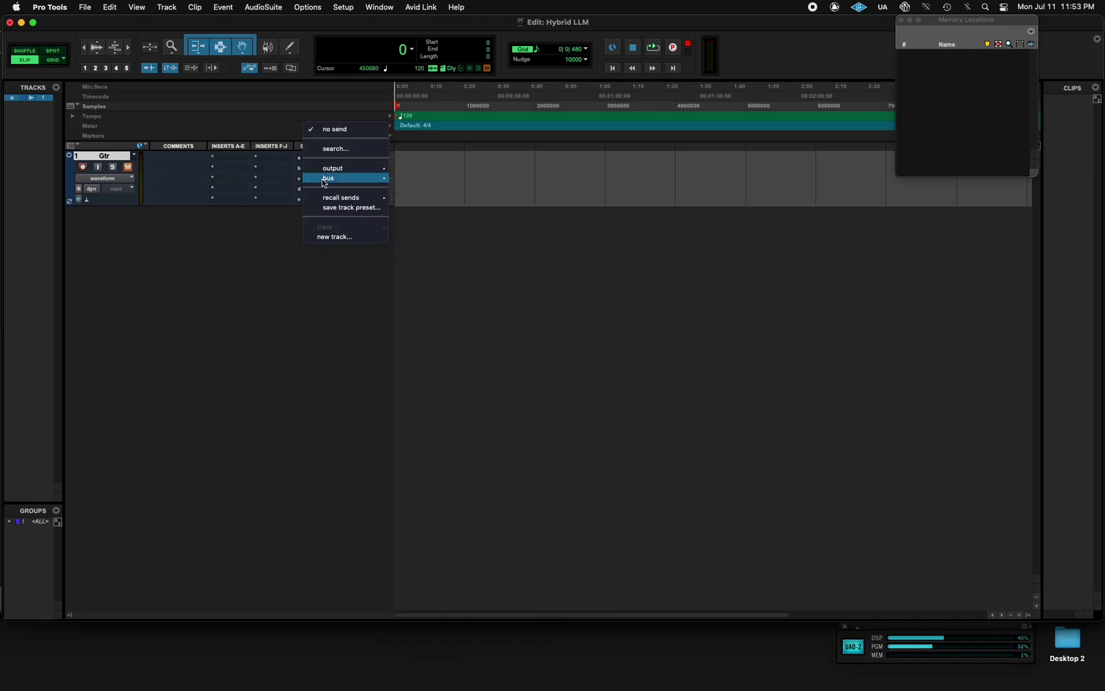
mouse_move(345, 178)
mouse_move(450, 182)
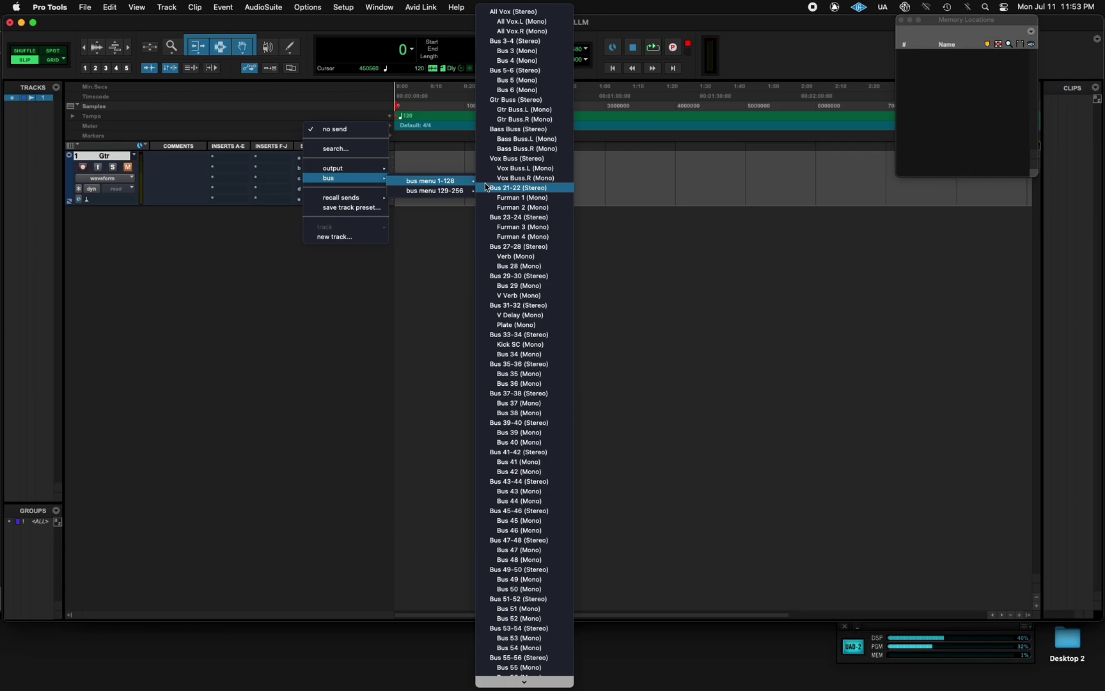
left_click(521, 111)
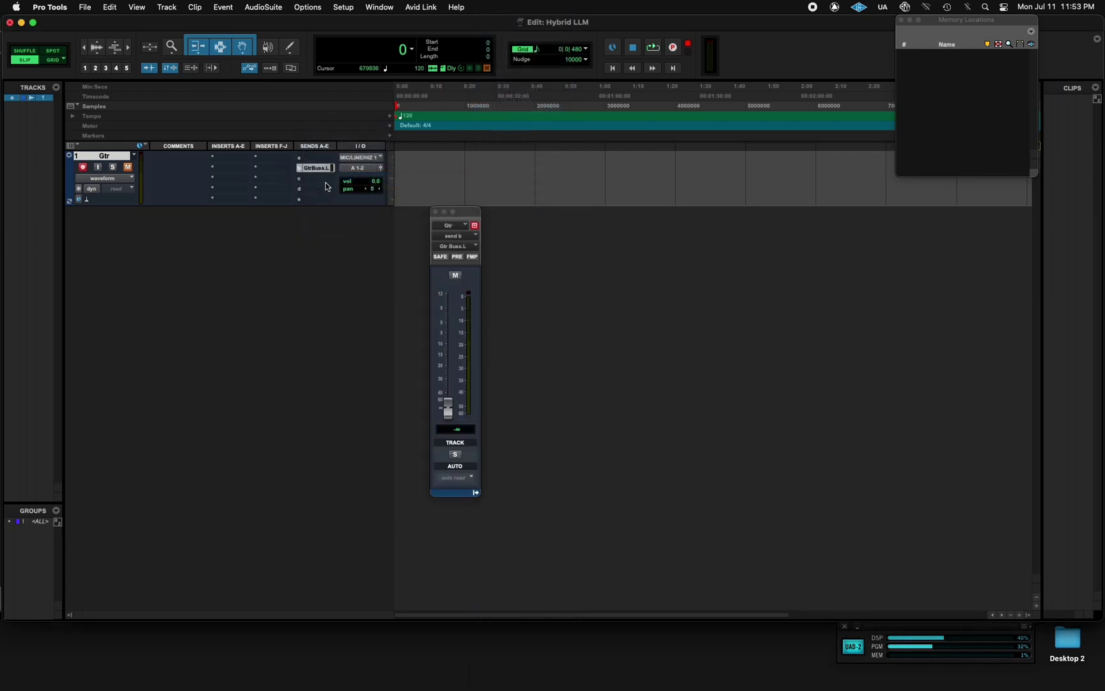
left_click(449, 410, "alt")
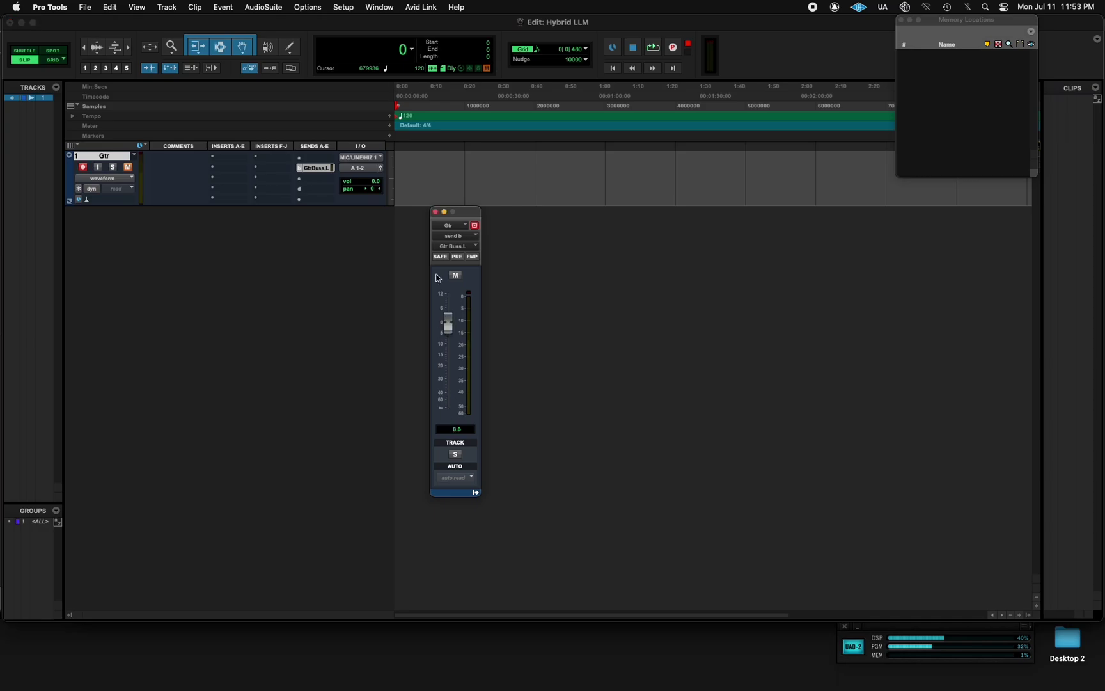
left_click(435, 213)
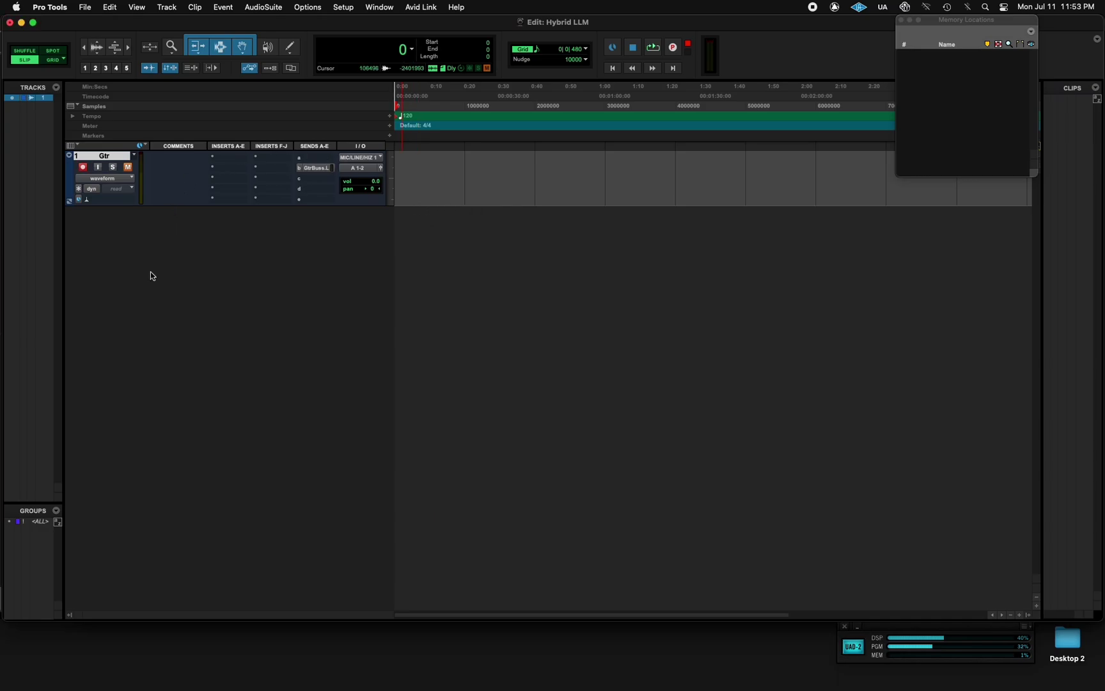
Step: Create a mono Aux Input track named 'Gtr In' via Track > New
left_click(165, 11)
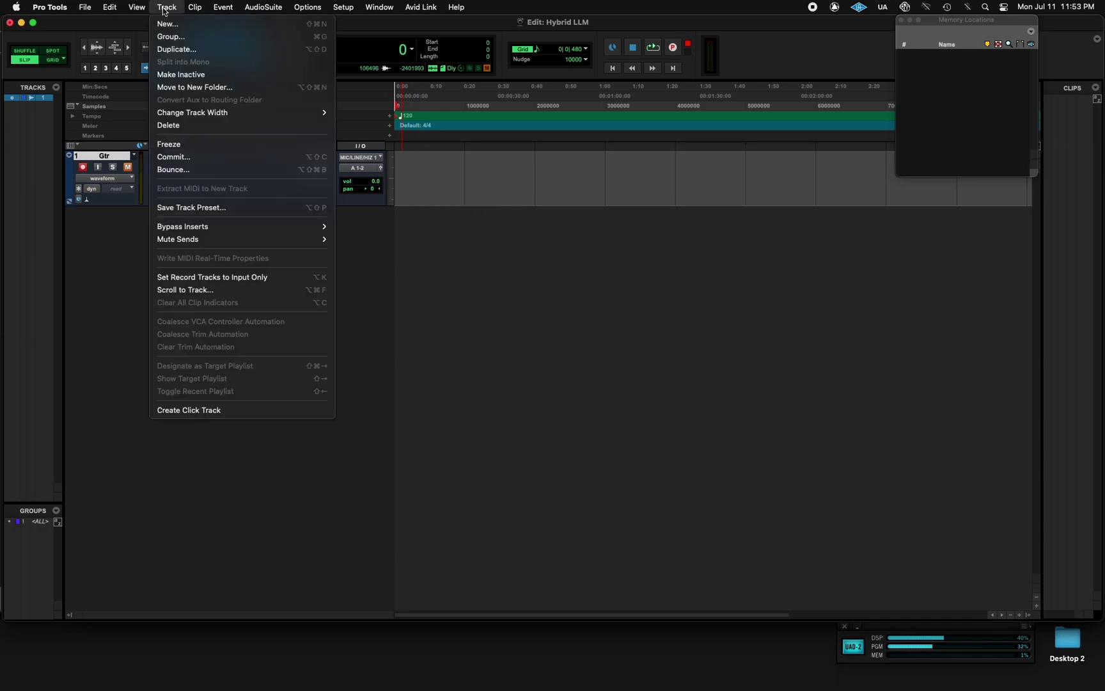
left_click(189, 24)
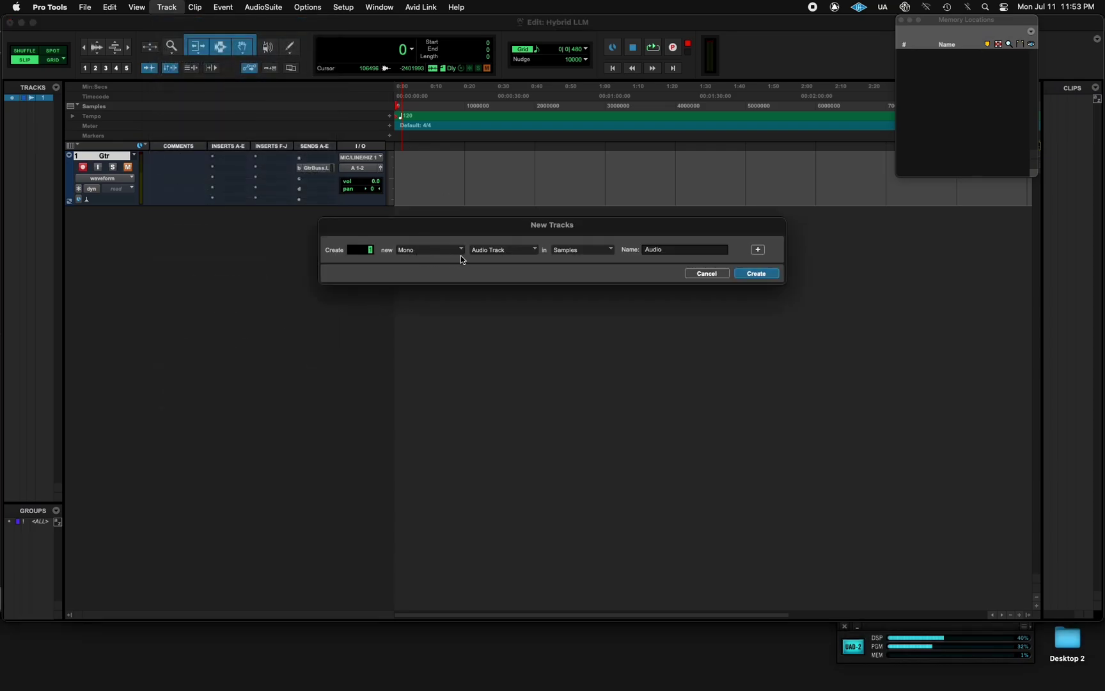
left_click(516, 251)
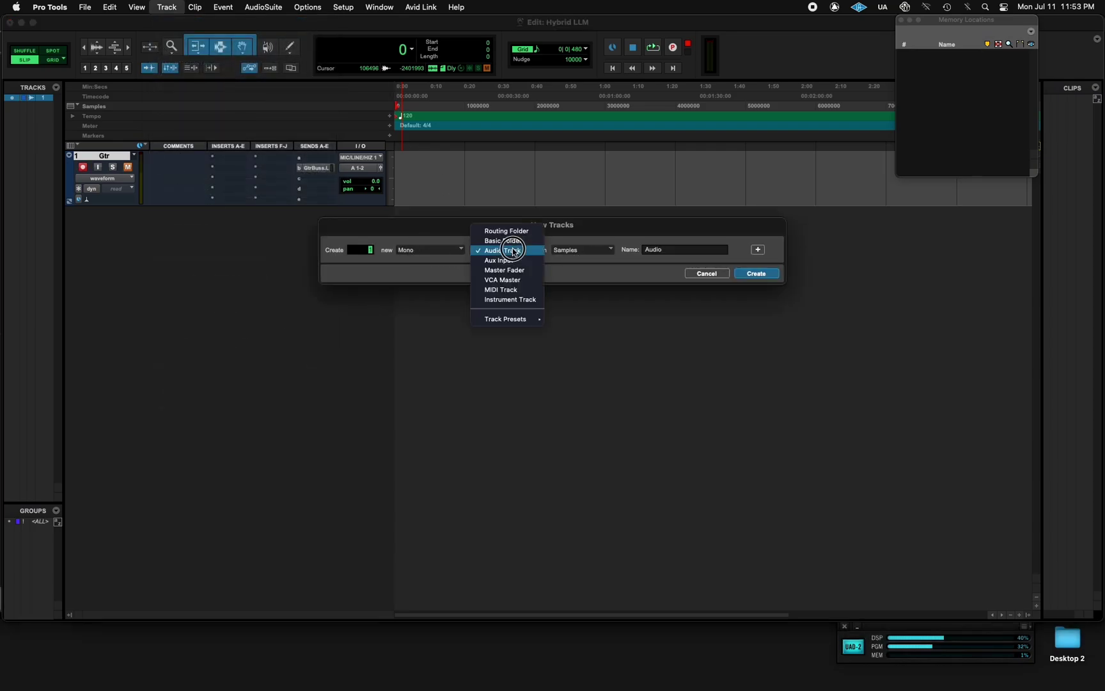
left_click(509, 259)
key("Tab")
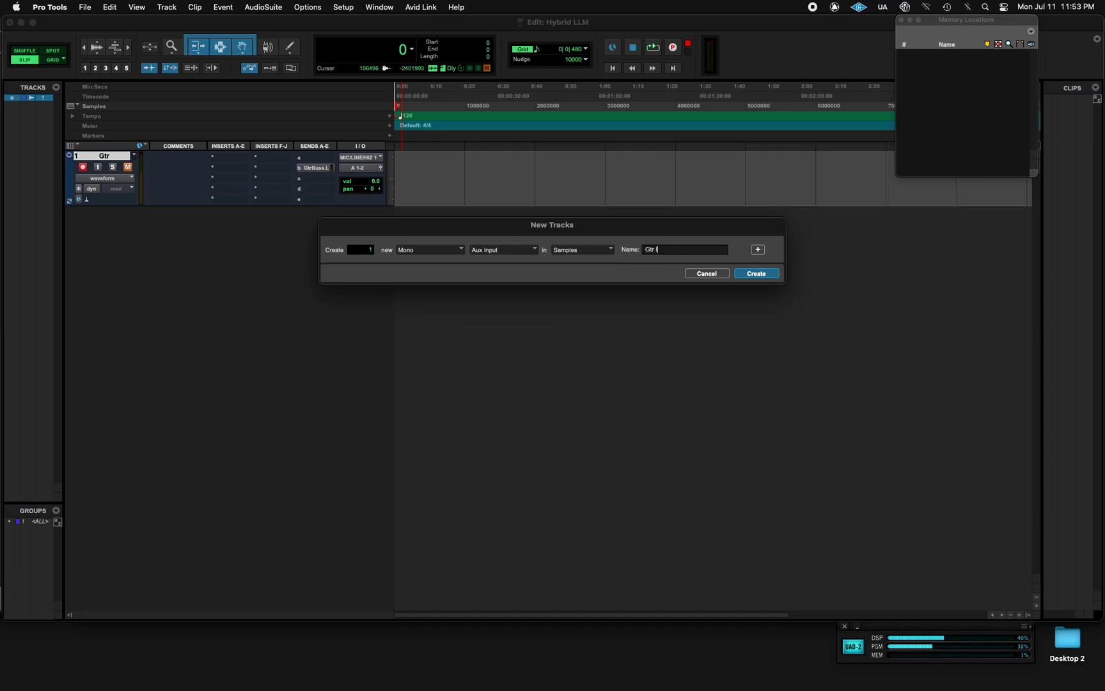
type("Gtr In")
key("Return")
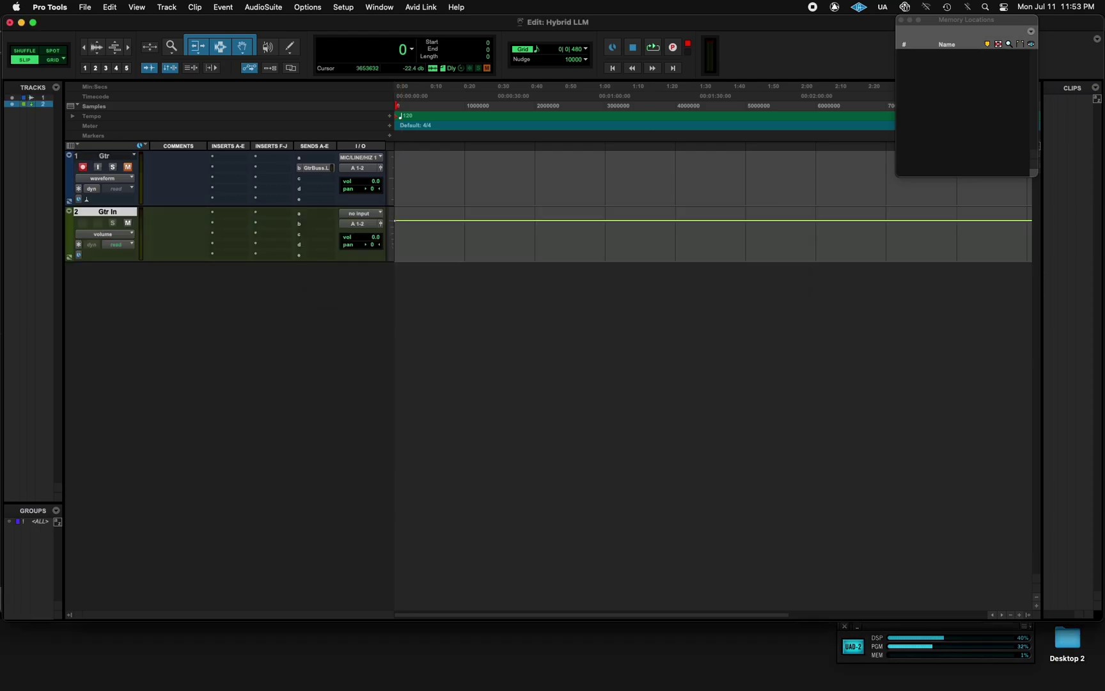
Step: Make the Gtr send pre-fader, then toggle Gtr's record-arm and mute
left_click(318, 167)
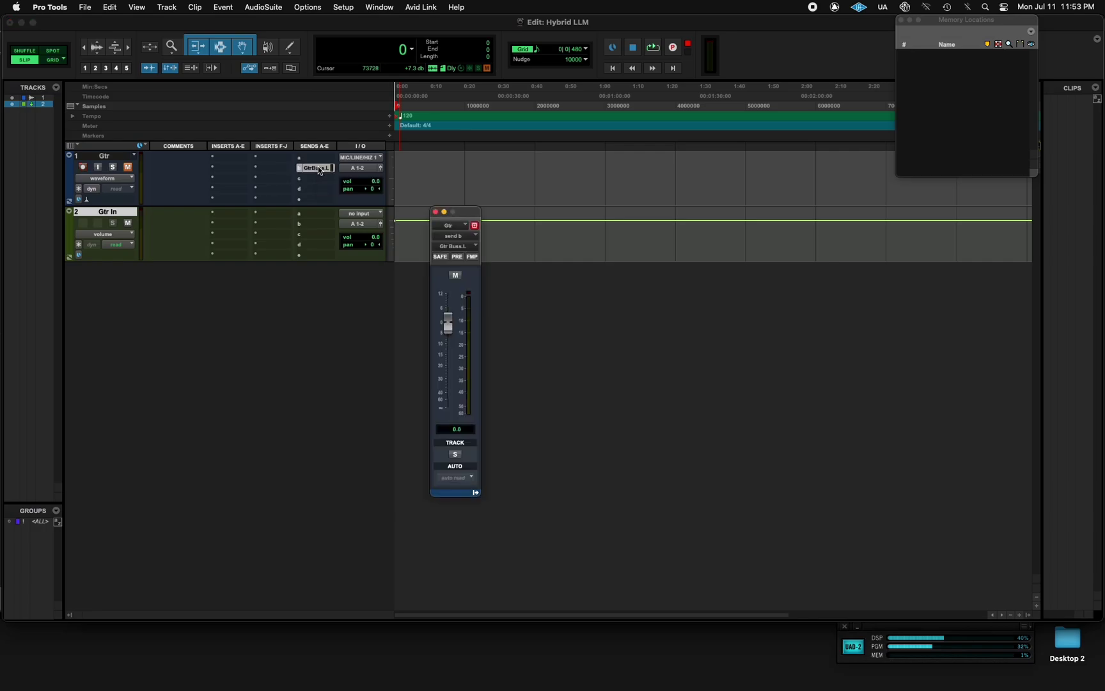
left_click(458, 257)
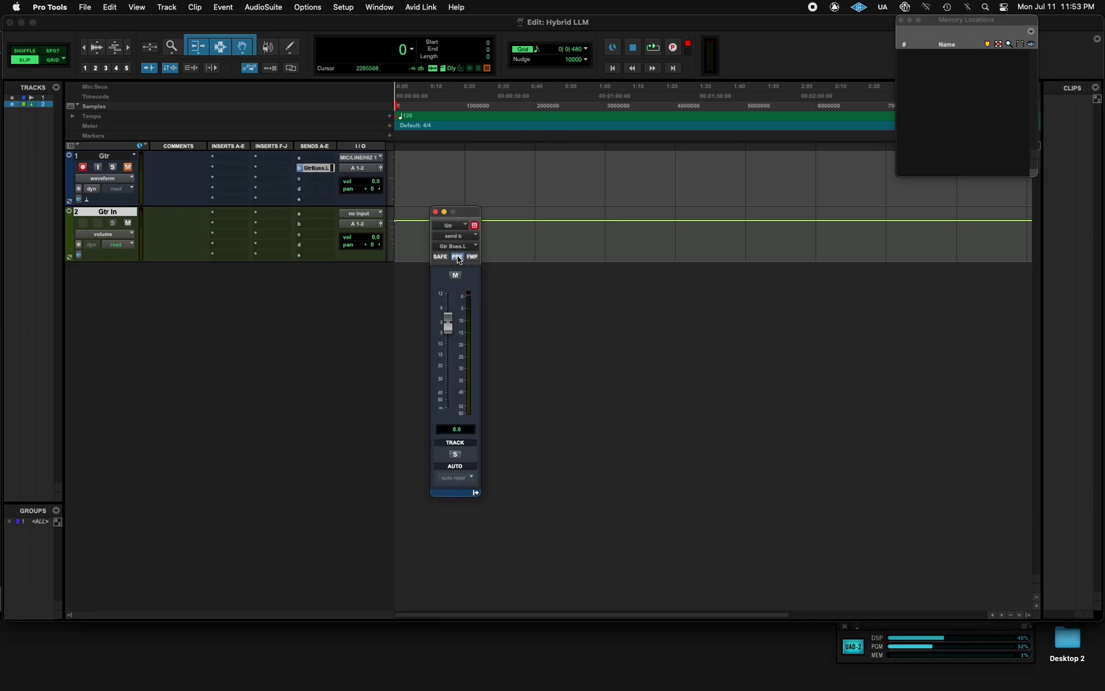
left_click(82, 168)
left_click(127, 168)
Step: Set the Gtr In aux input to bus Gtr Buss.L (Mono)
left_click(362, 213)
mouse_move(364, 218)
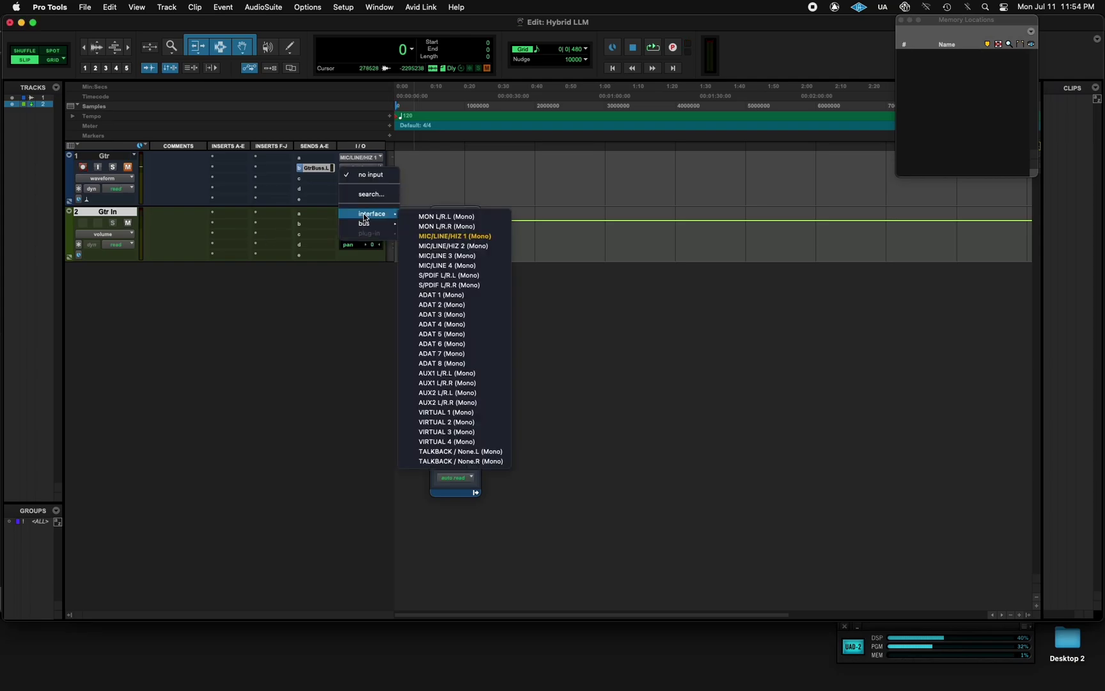
mouse_move(448, 228)
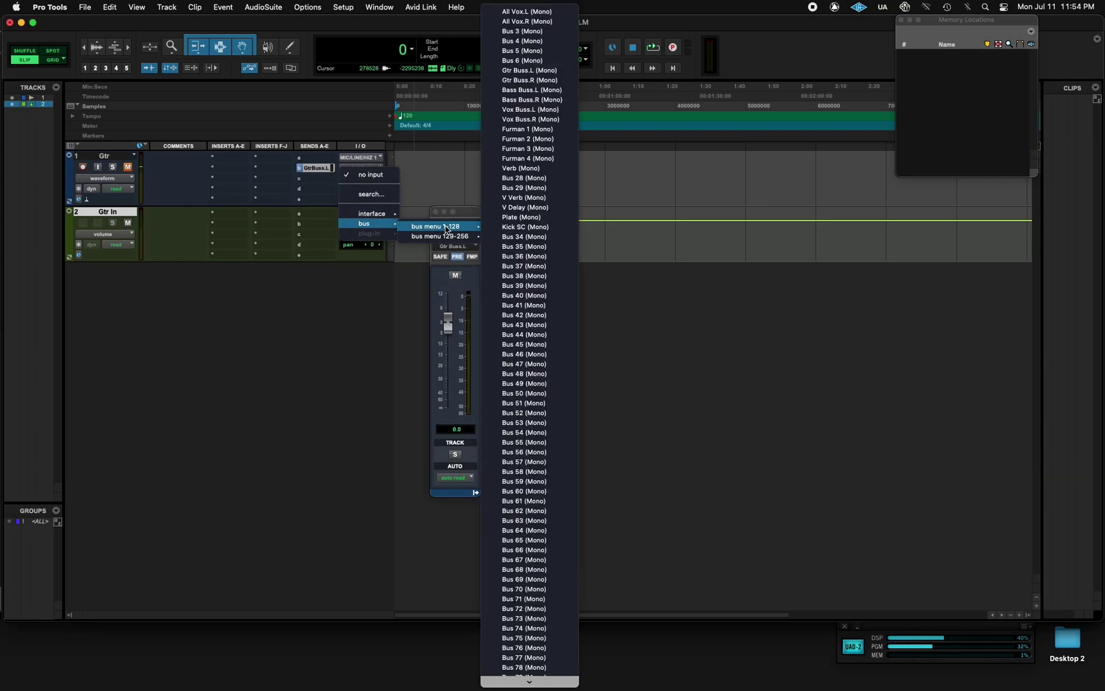
left_click(510, 72)
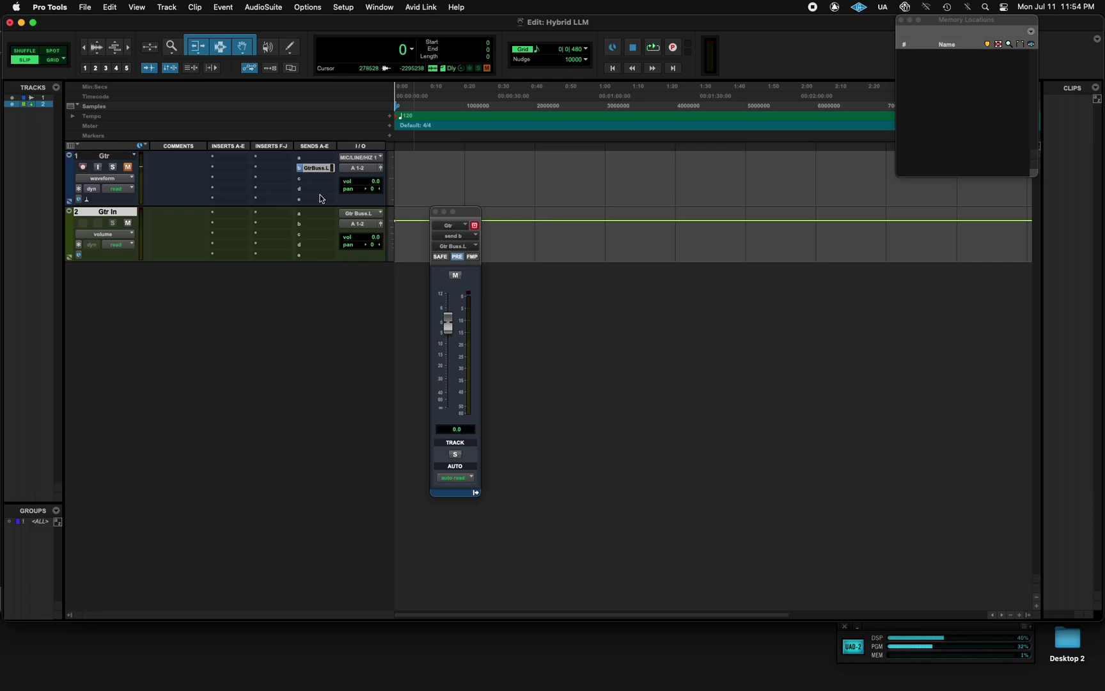
Step: Close the send window, then unmute and re-mute Gtr in UAD Console to hear the Diezel amp
left_click(435, 212)
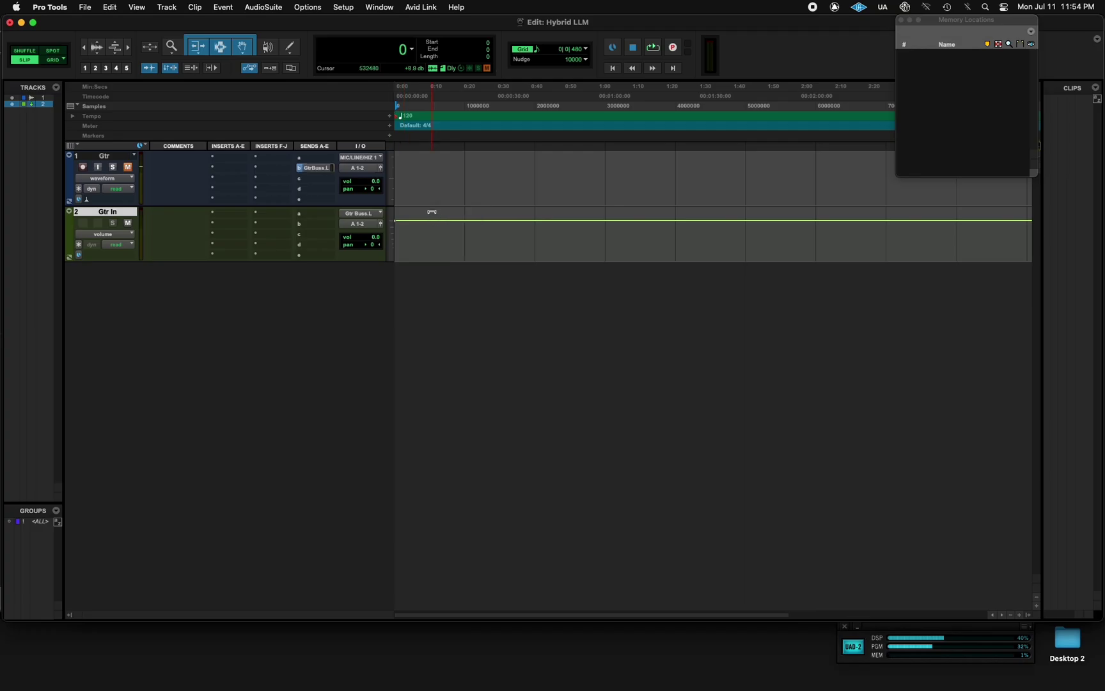
key("super+Tab")
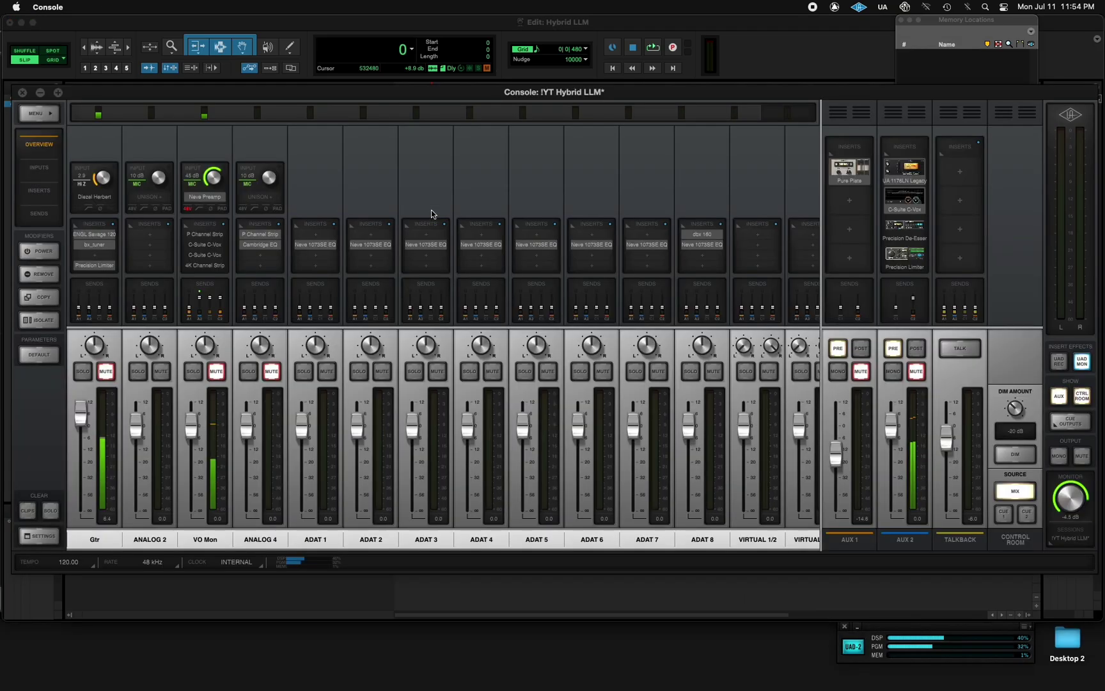
left_click(106, 371)
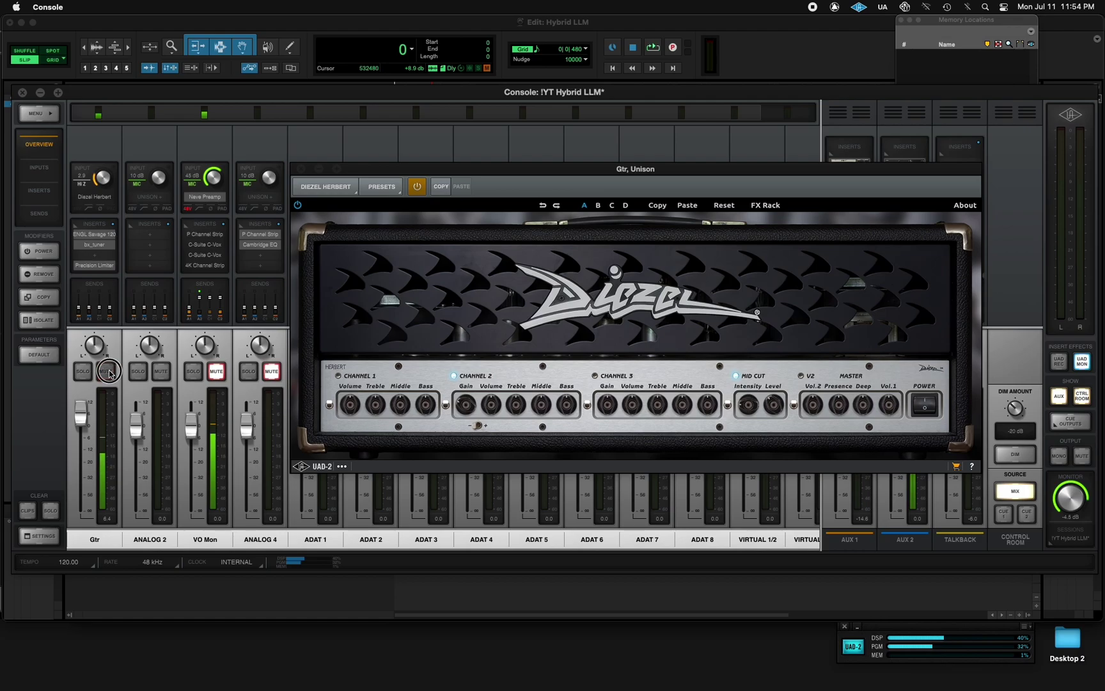
left_click(106, 371)
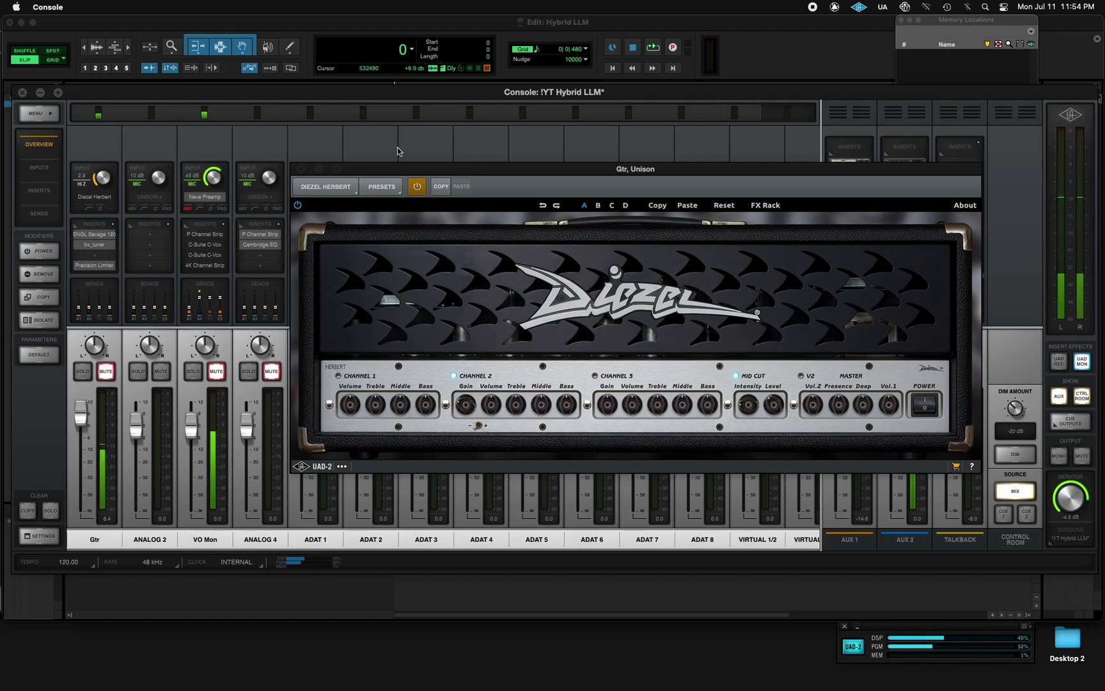
key("super+Tab")
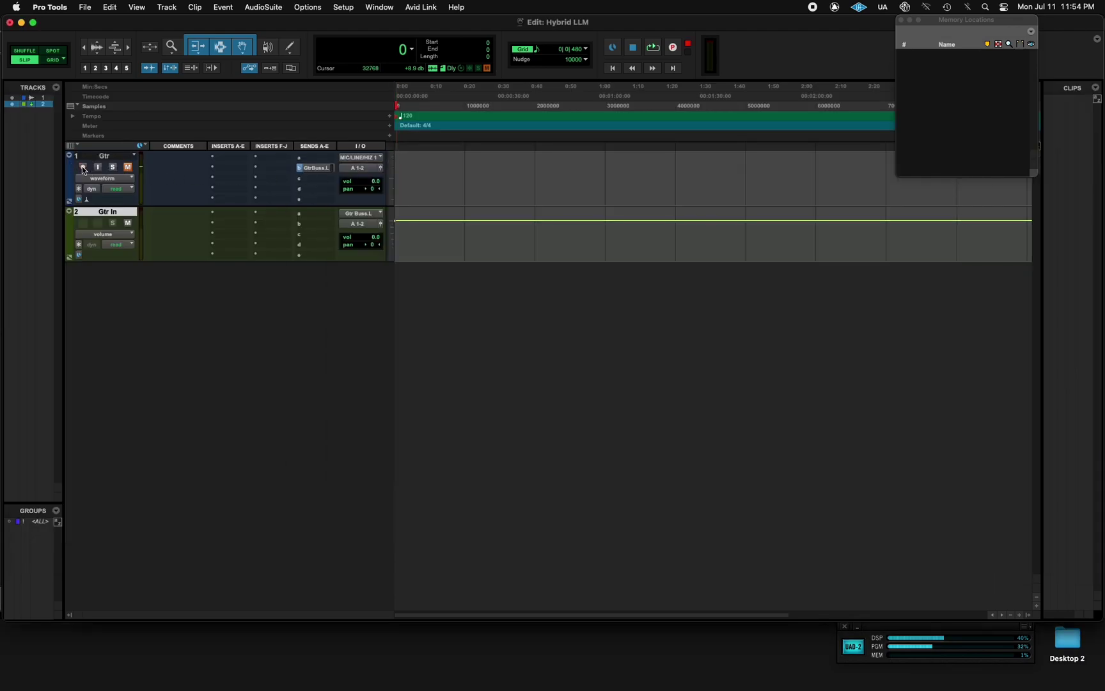
Step: Record-arm Gtr, unmute Gtr In, and insert the Aurora DSP FenrIR plug-in on Gtr In
left_click(83, 168)
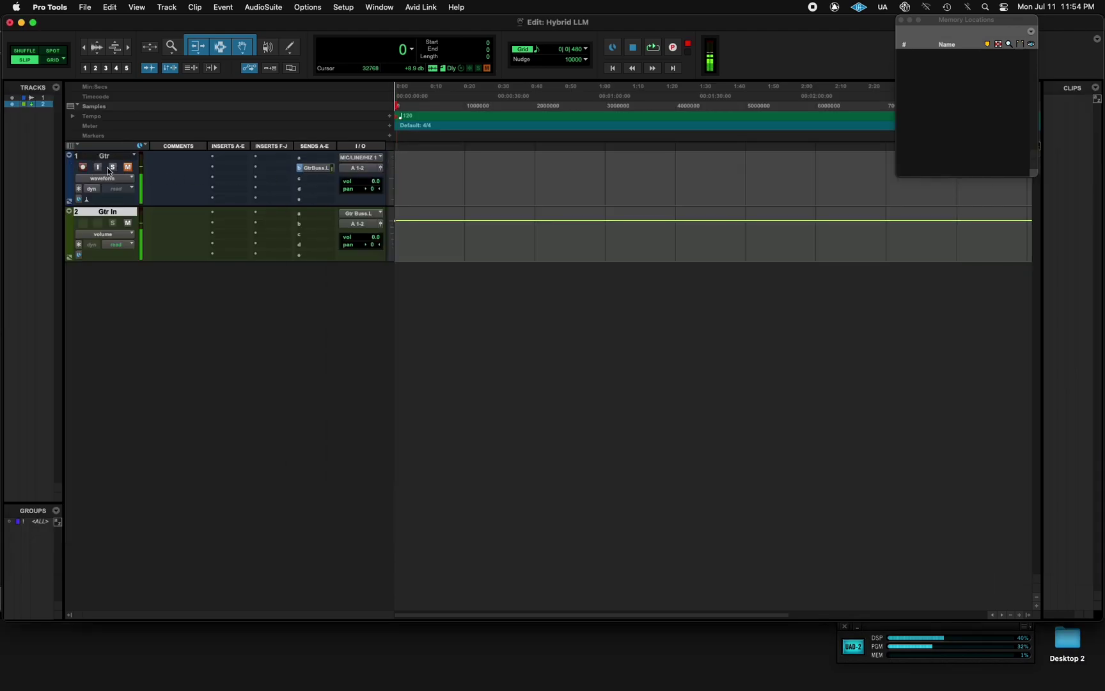
left_click(128, 224)
left_click(223, 227)
mouse_move(226, 228)
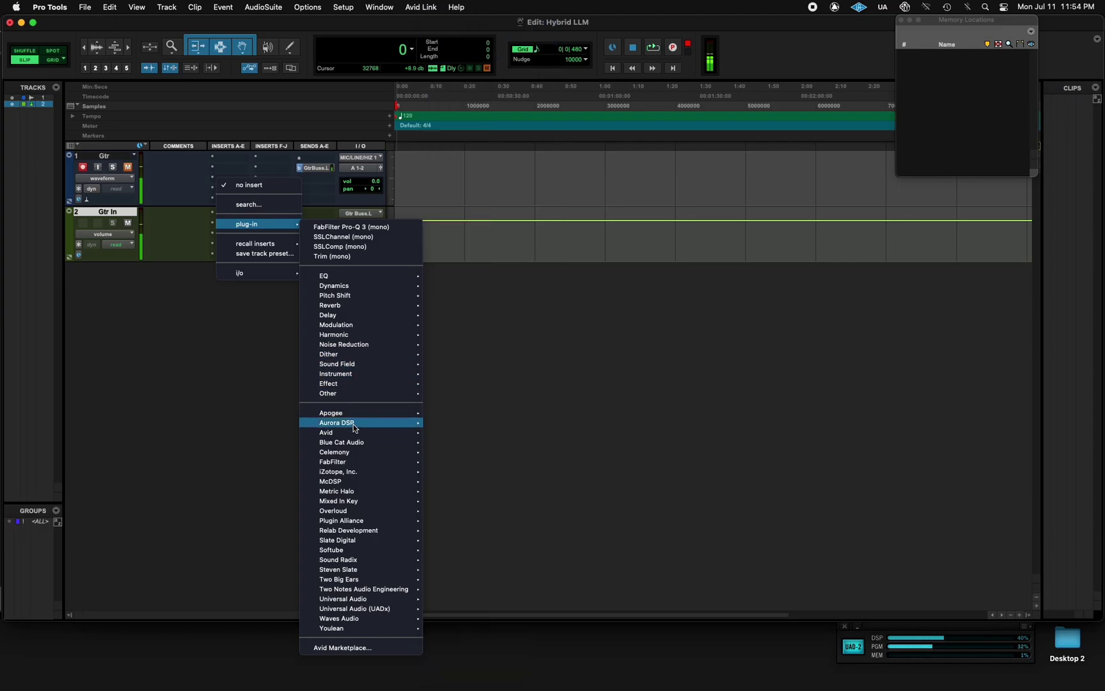
mouse_move(353, 424)
left_click(456, 425)
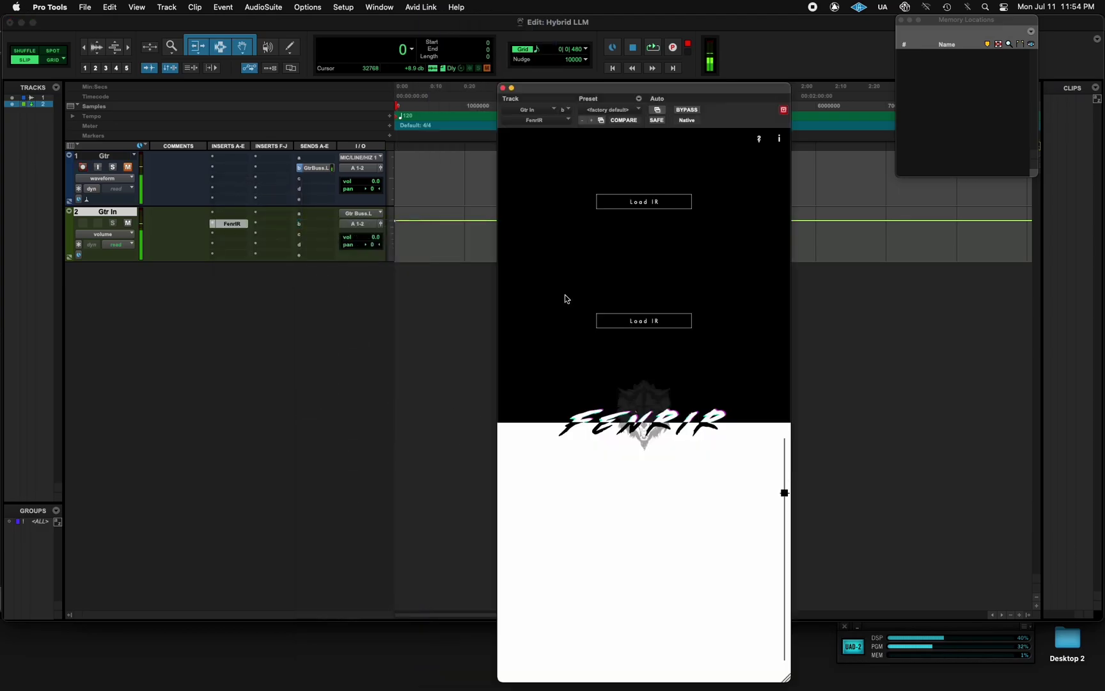
Step: Load the SinMix_MesaOS.wav impulse response into FenrIR and close the plug-in window
left_click(648, 202)
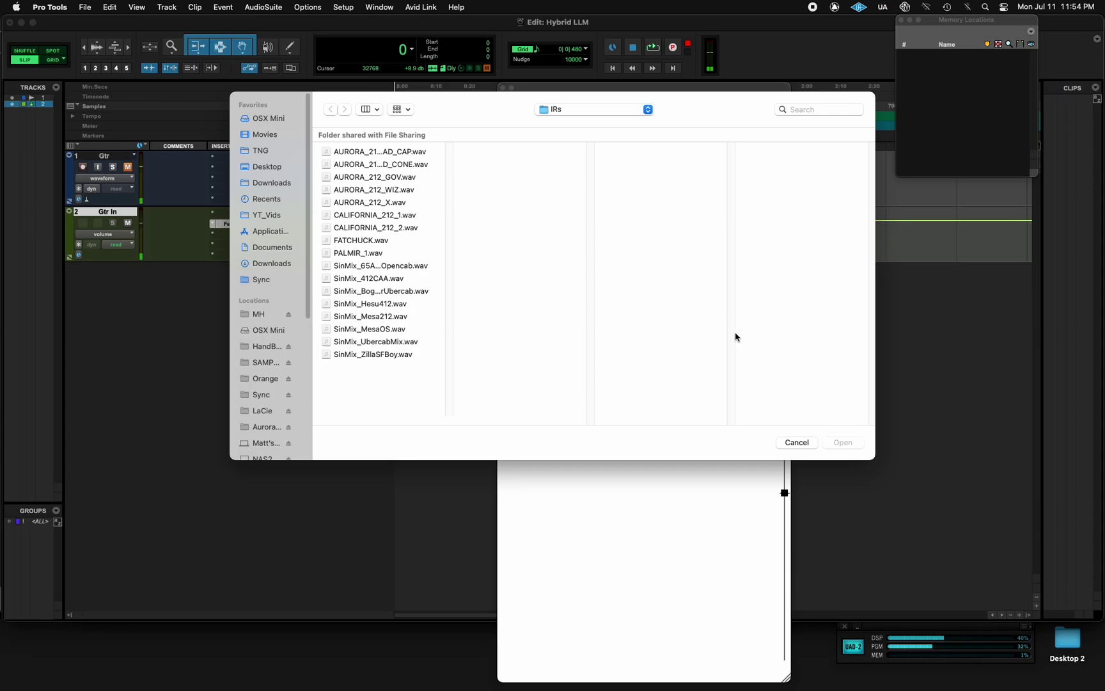
left_click(376, 329)
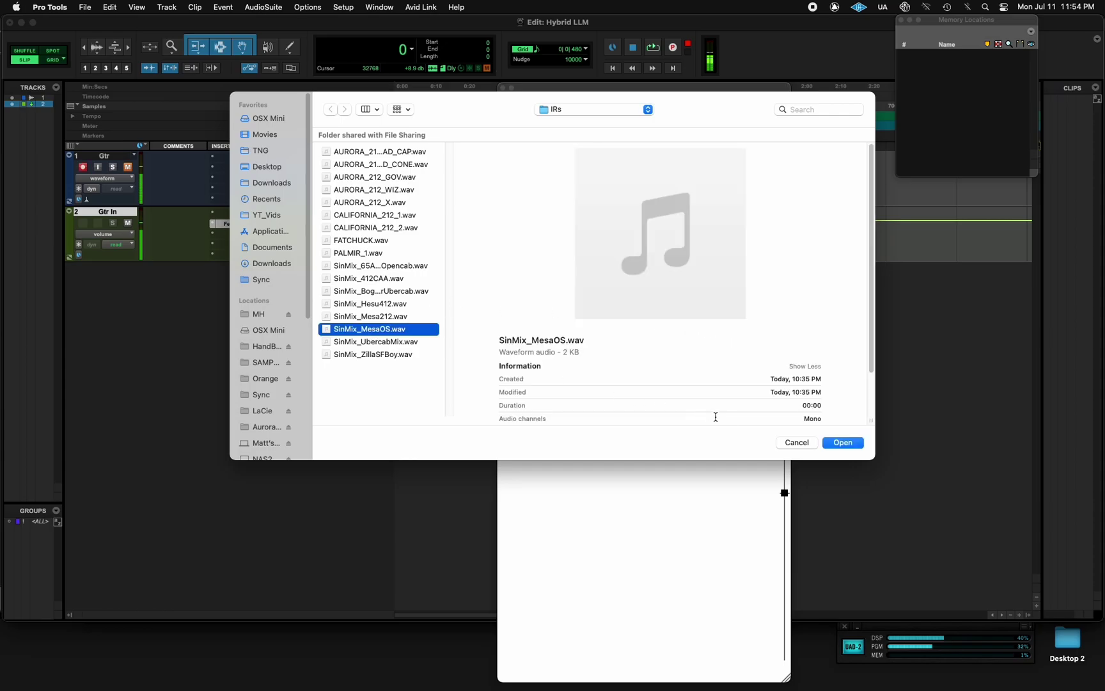
left_click(844, 442)
left_click_drag(784, 493, 785, 436)
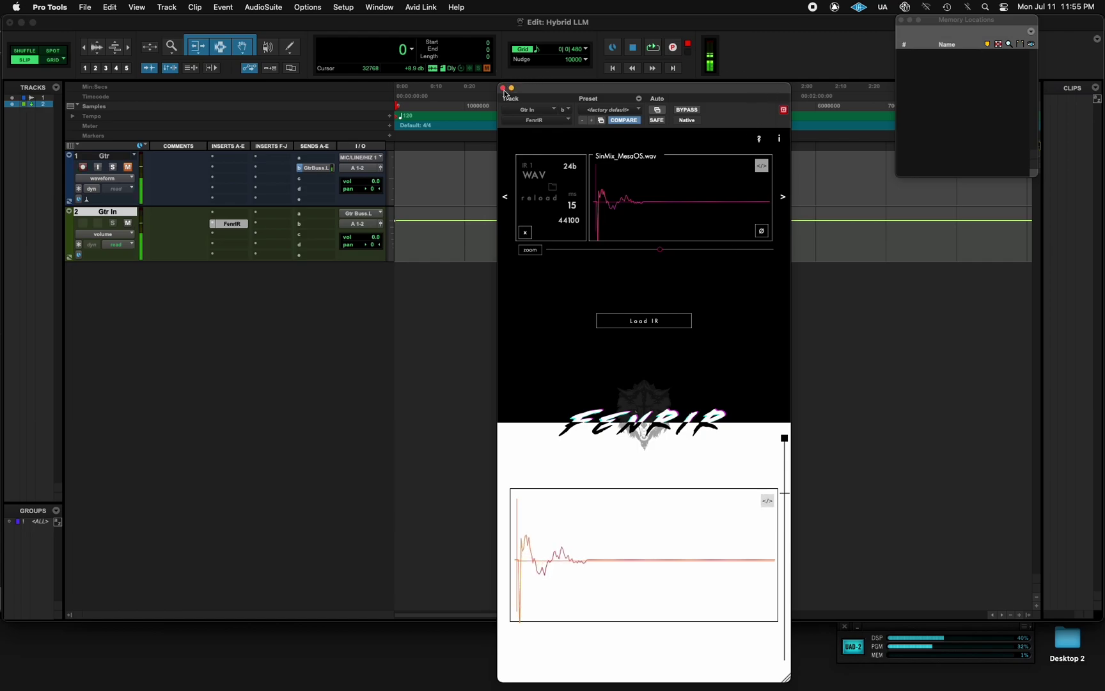
left_click(503, 89)
left_click(503, 90)
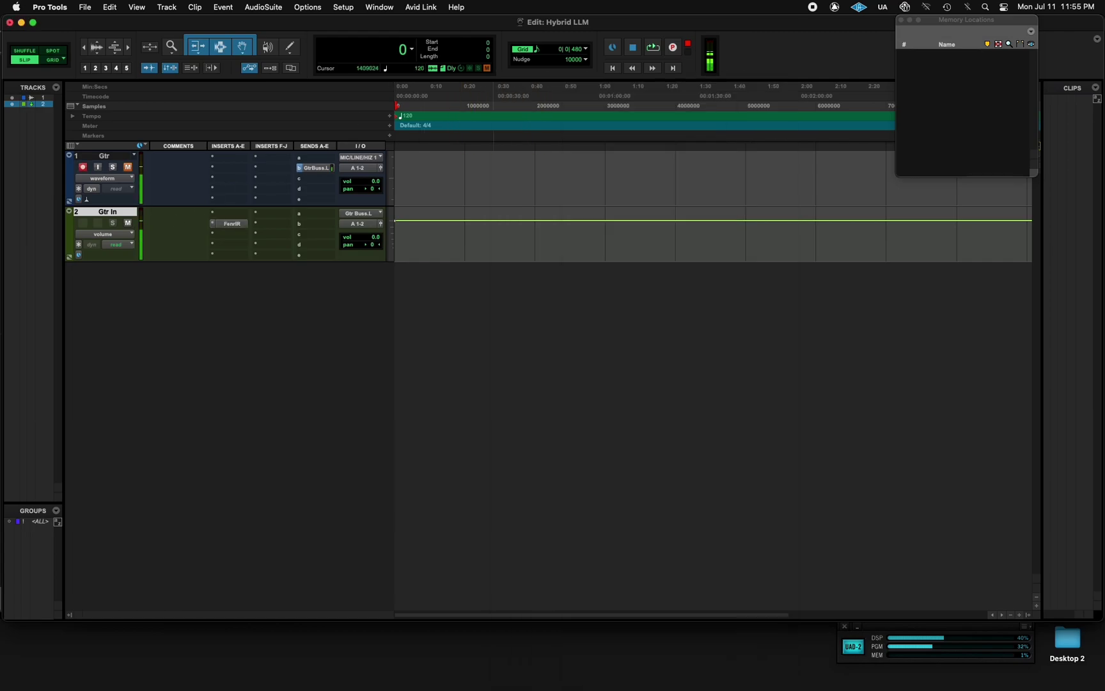
Step: Enable loop playback with Gtr In unmuted and start recording a guitar take on Gtr
left_click(127, 223)
left_click(652, 48)
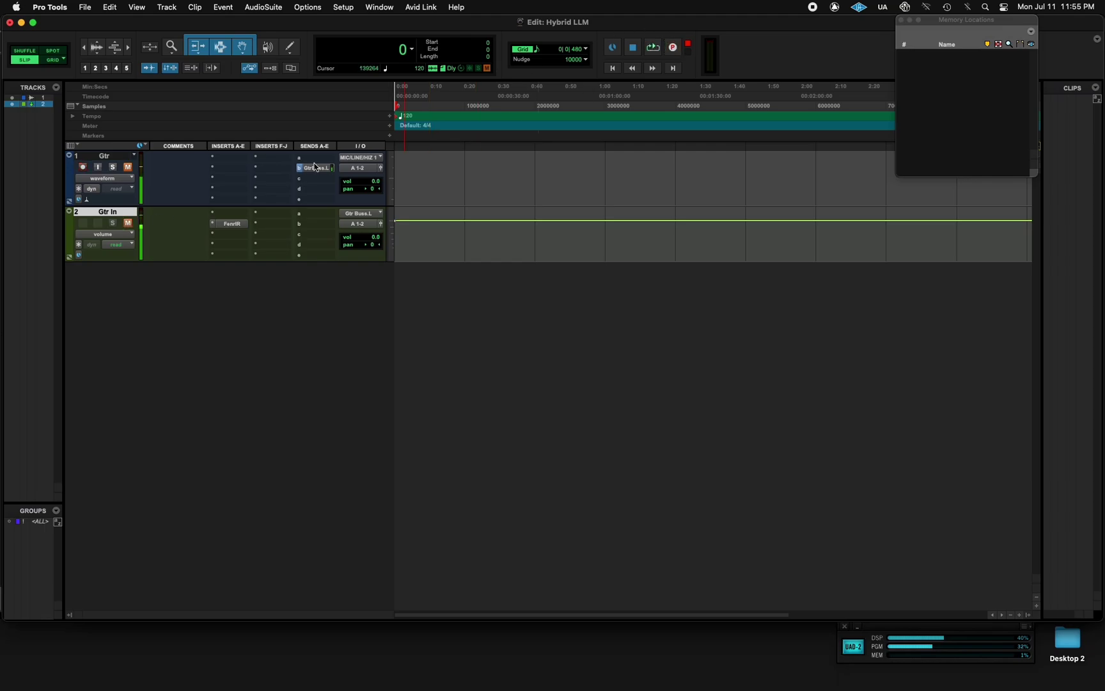
left_click(127, 223)
left_click(656, 53)
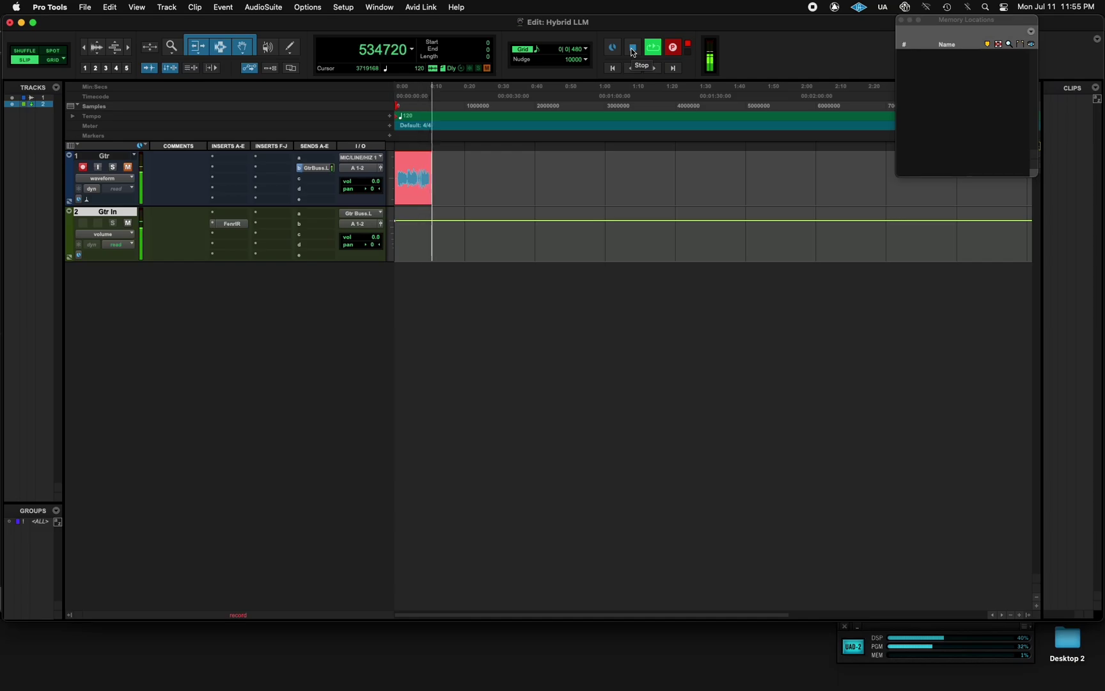
Step: Stop recording the Gtr_01 take and play it back once
left_click(633, 51)
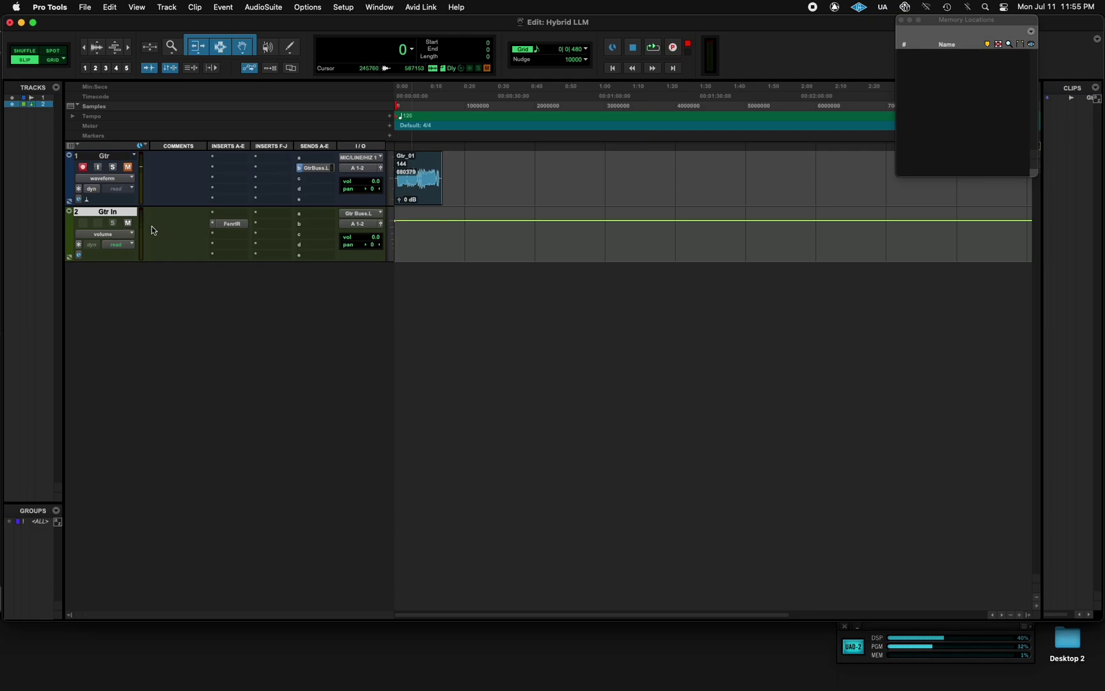
key("space")
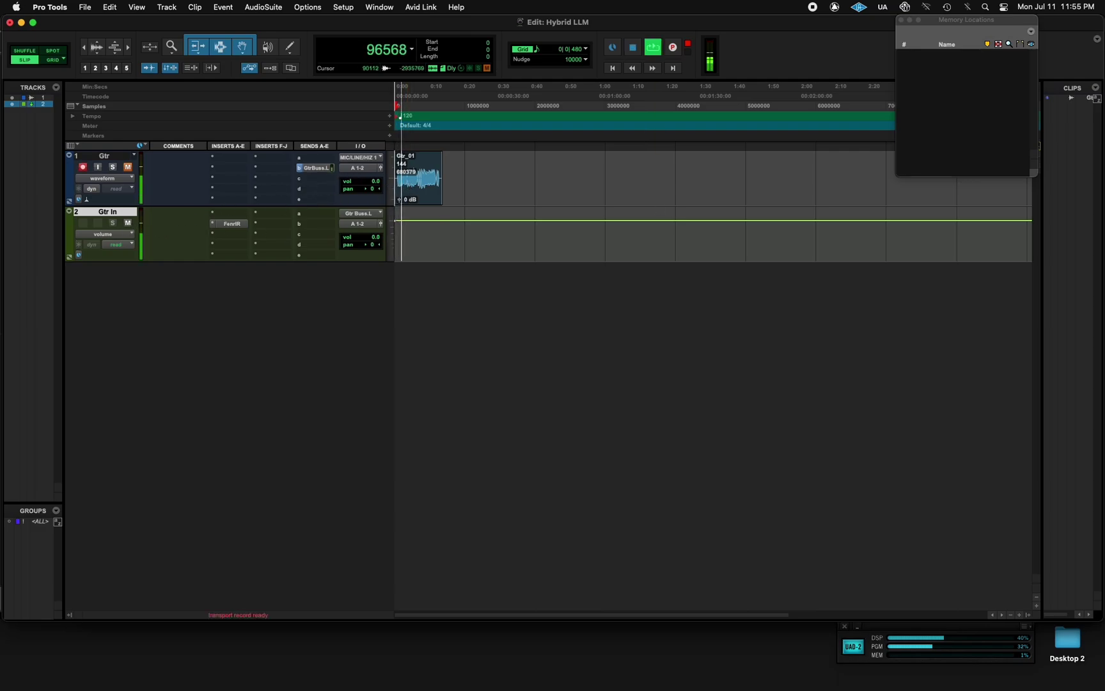
key("space")
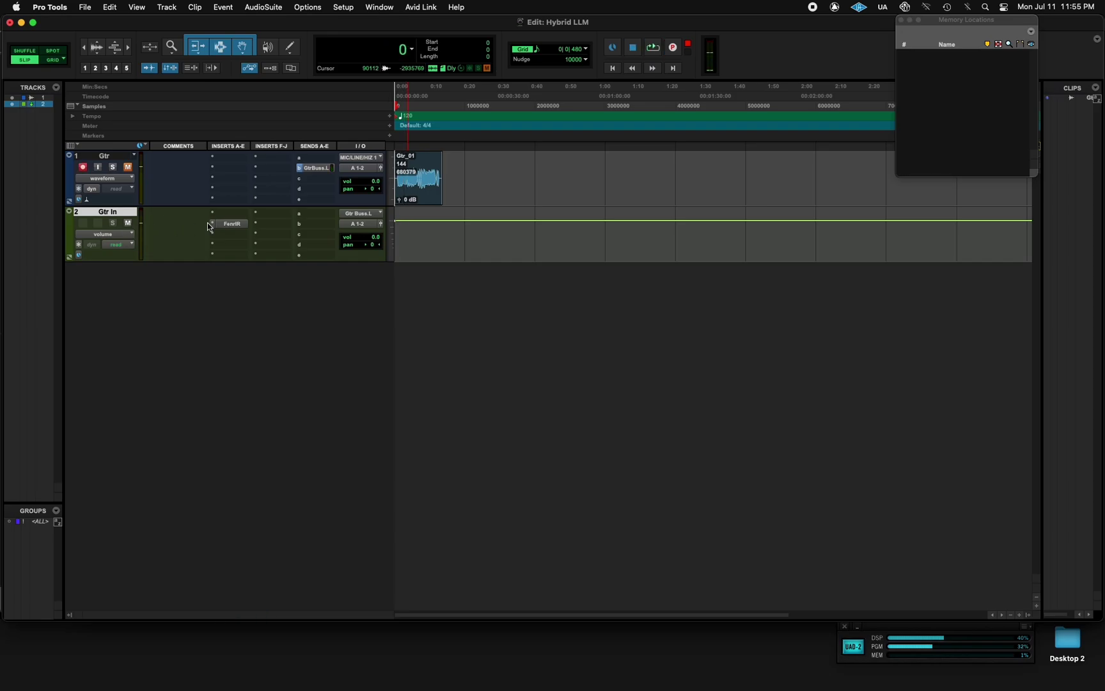
Step: Replay the take with the FenrIR insert bypassed, then re-enable FenrIR and stop
left_click(234, 224, "super")
key("space")
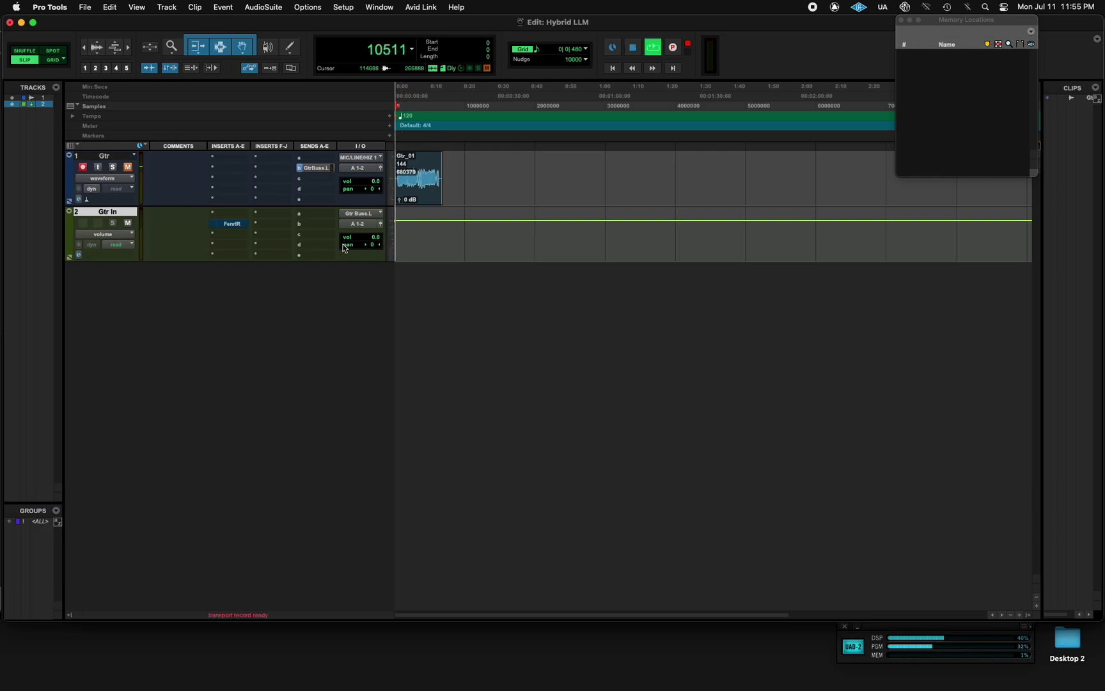
left_click(231, 222, "super")
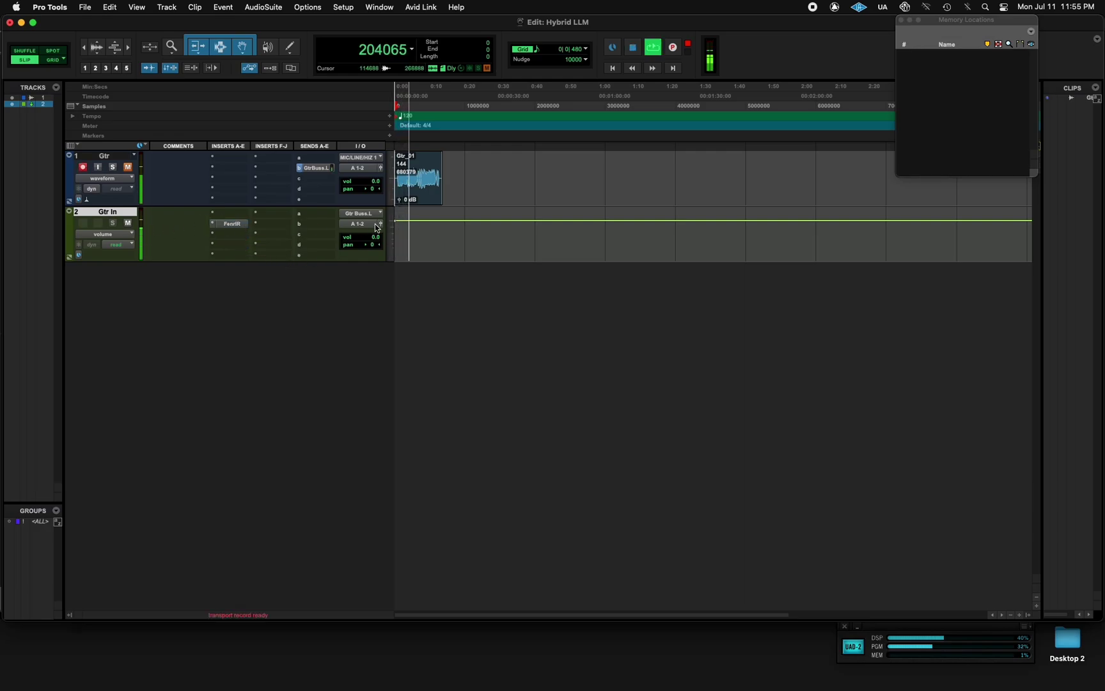
key("space")
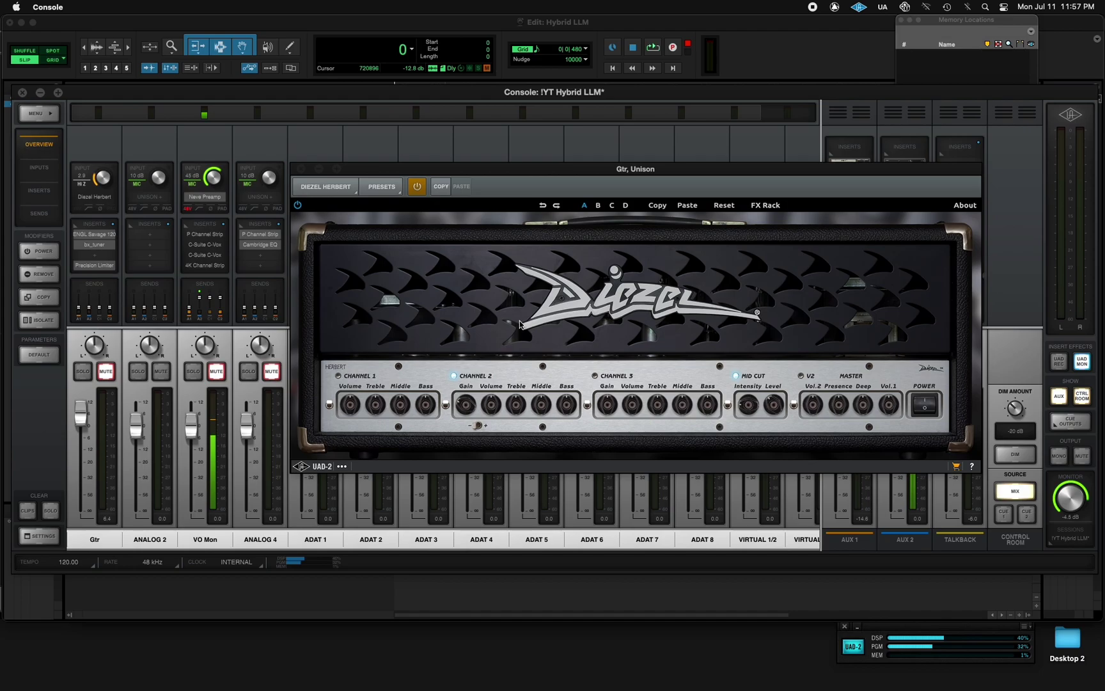
Step: Power off the Diezel Herbert amp on the Gtr channel in UAD Console, dropping DSP load to 29%
left_click(112, 198)
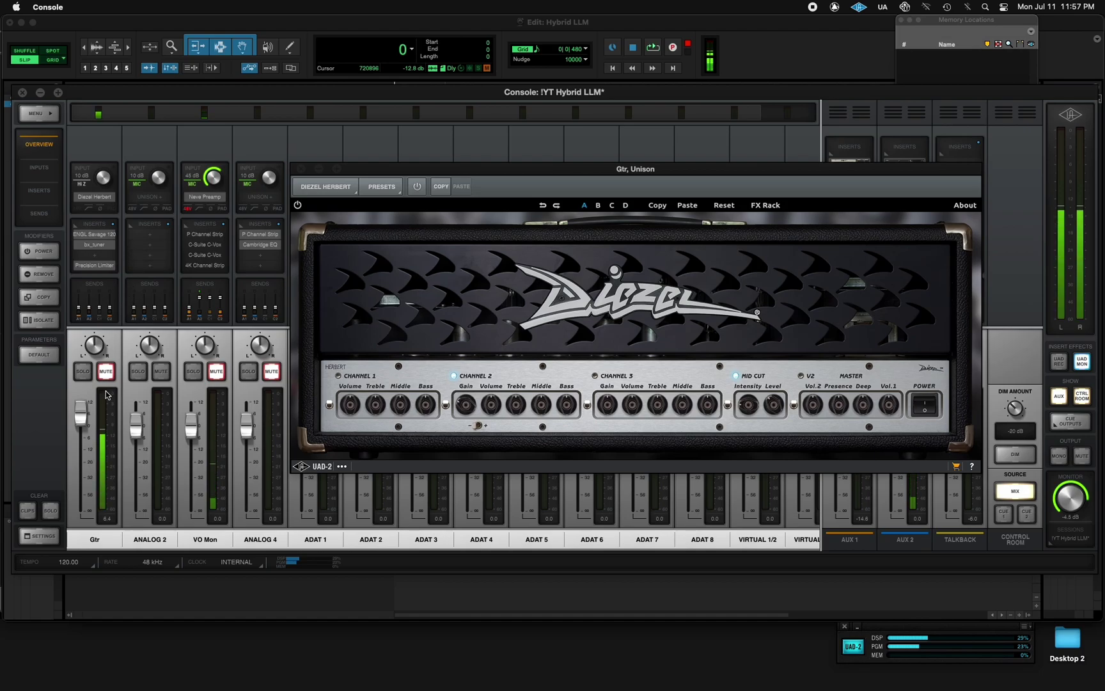
Step: Back in Pro Tools, replace the FenrIR amp sim on the Gtr In insert with PRS Dallas
key("super+Tab")
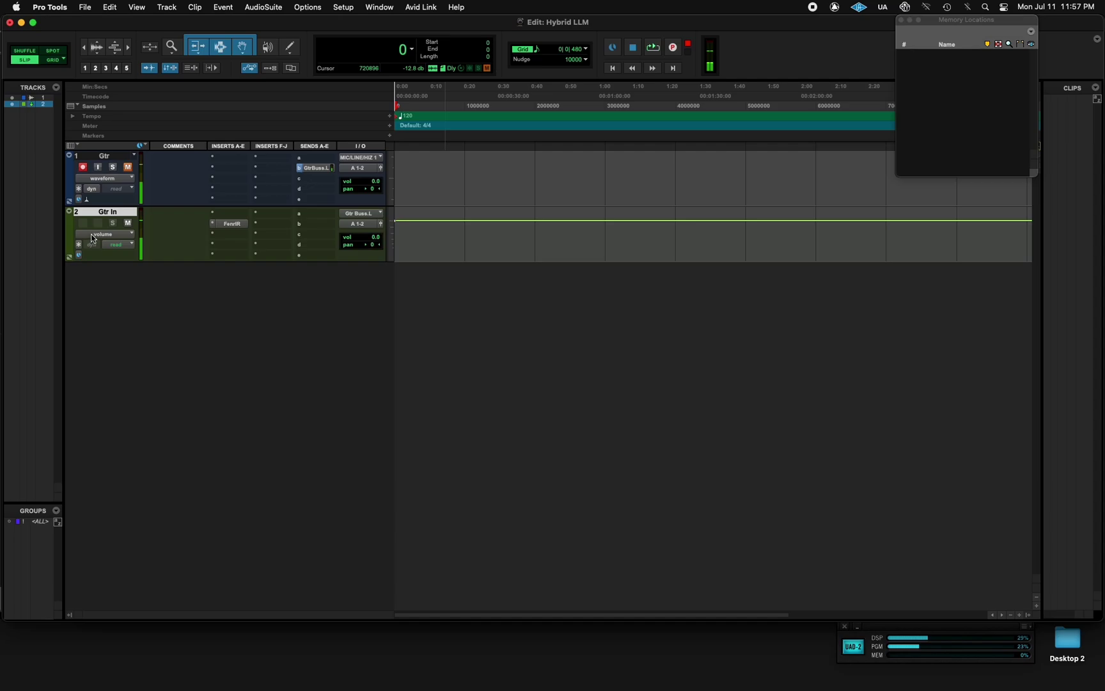
left_click(128, 224)
left_click(212, 225)
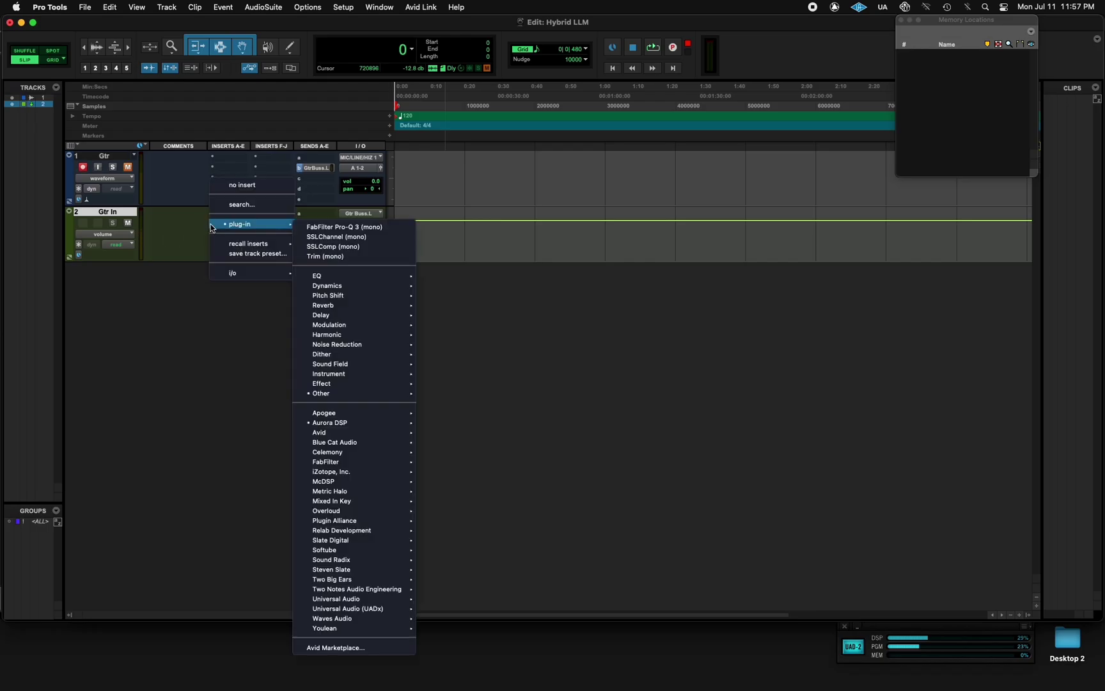
mouse_move(344, 337)
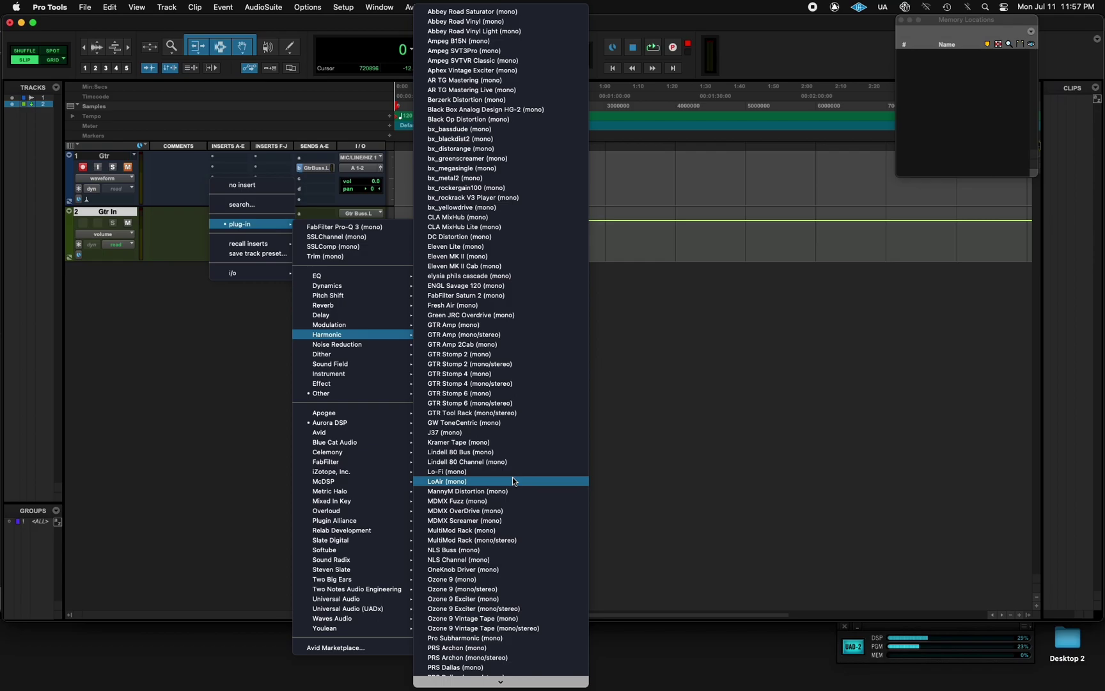
scroll(493, 545, "down", 3)
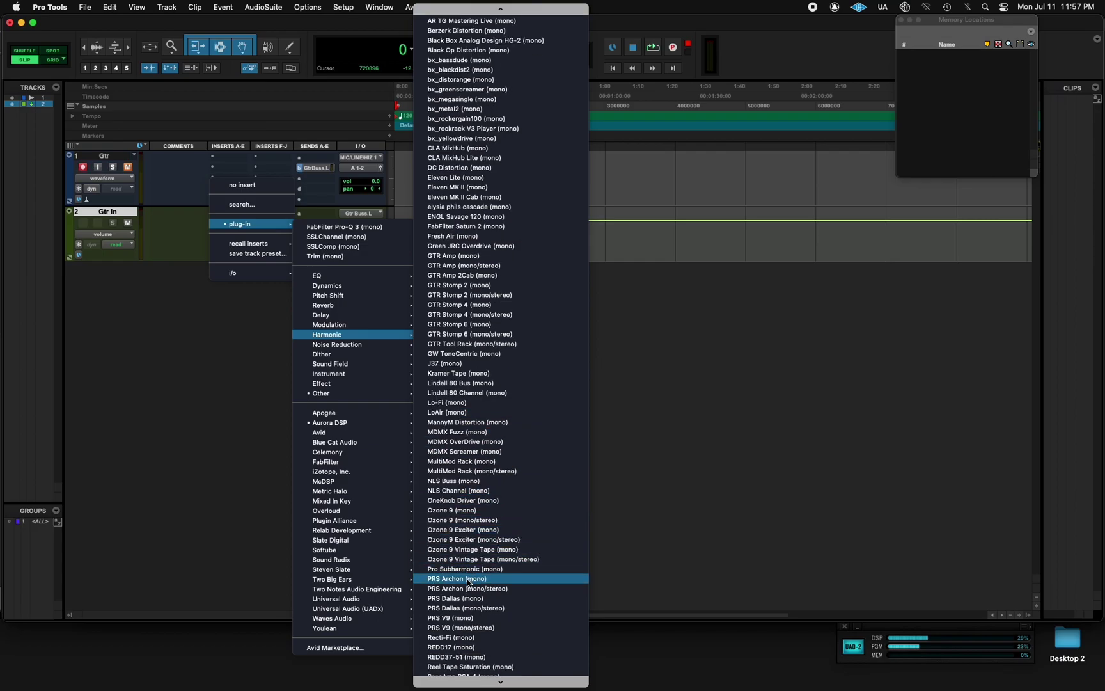
left_click(460, 608)
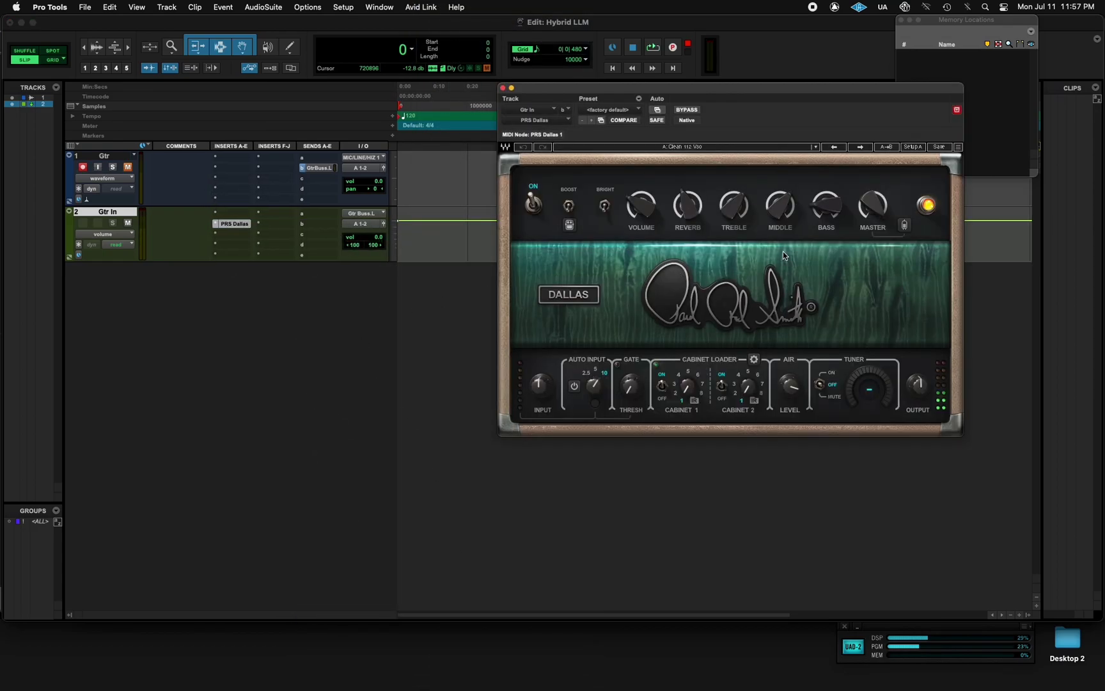
Step: Load the blues user preset in PRS Dallas and close the plug-in window
left_click(742, 147)
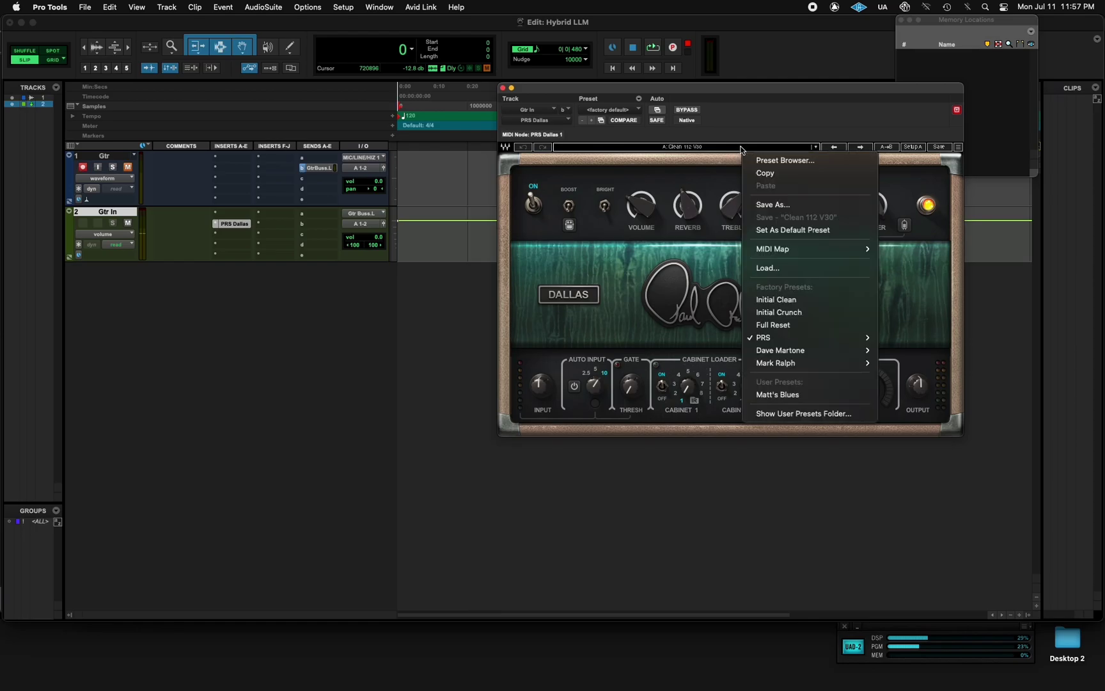
left_click(776, 394)
left_click(503, 89)
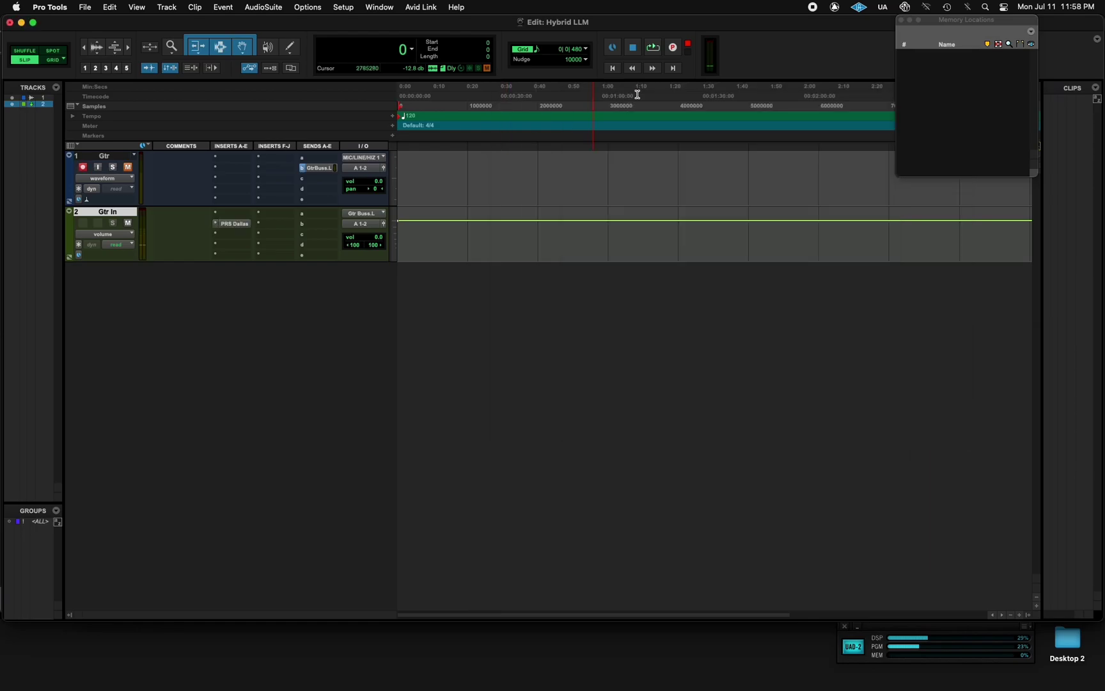
Step: Record the second guitar take, Gtr_02, and zoom in on its clip
left_click(652, 49)
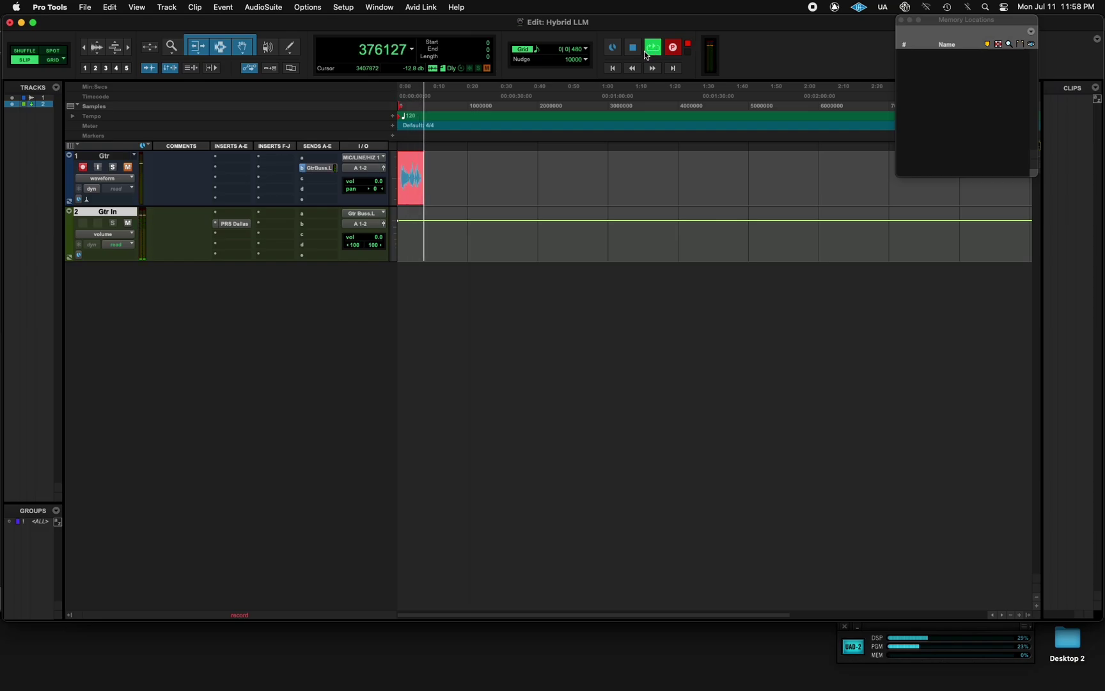
left_click(647, 52)
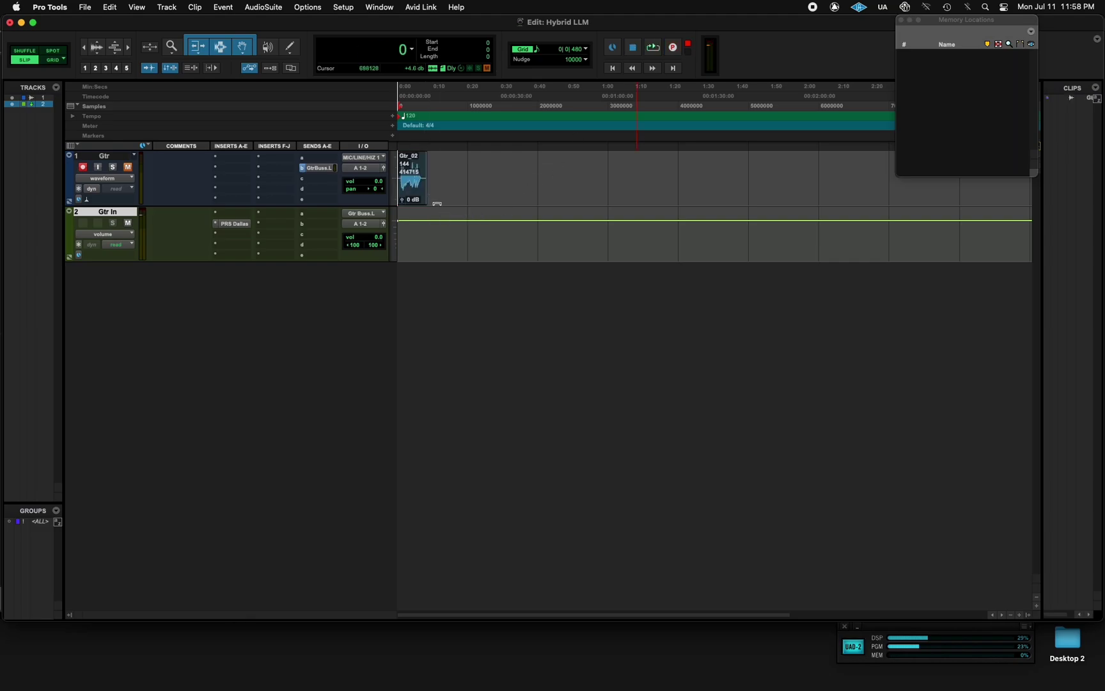
left_click(405, 167)
key("super+bracketright")
key("super+bracketright")
key("super+bracketright")
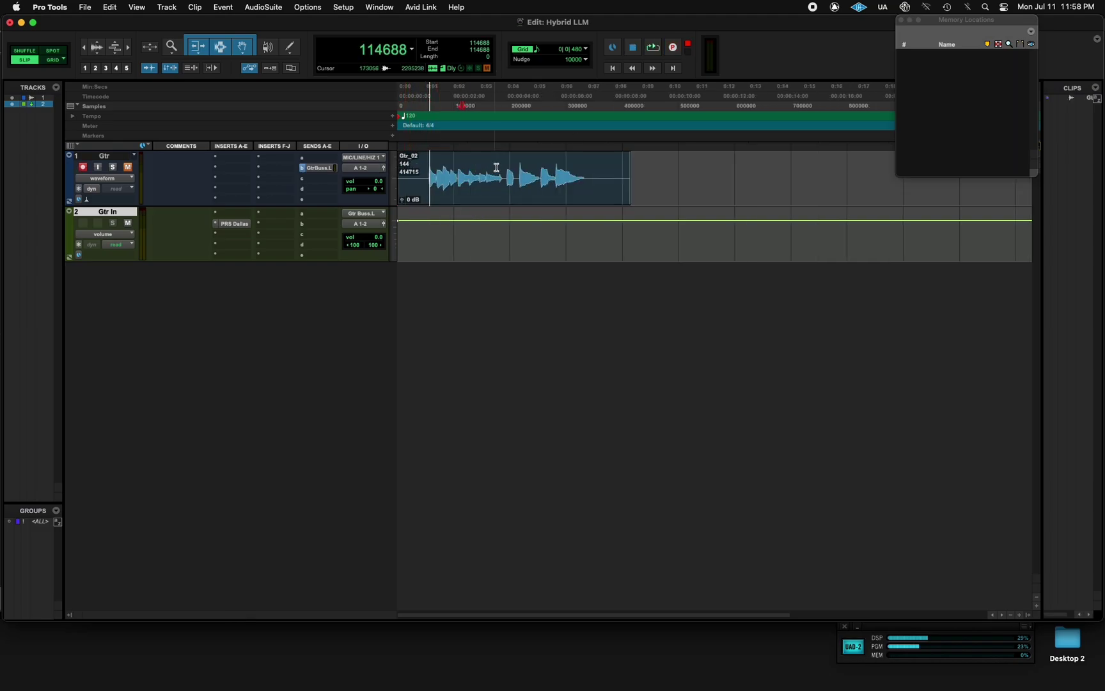
Step: Play back Gtr_02 starting from 53248, then stop
left_click(431, 172)
key("space")
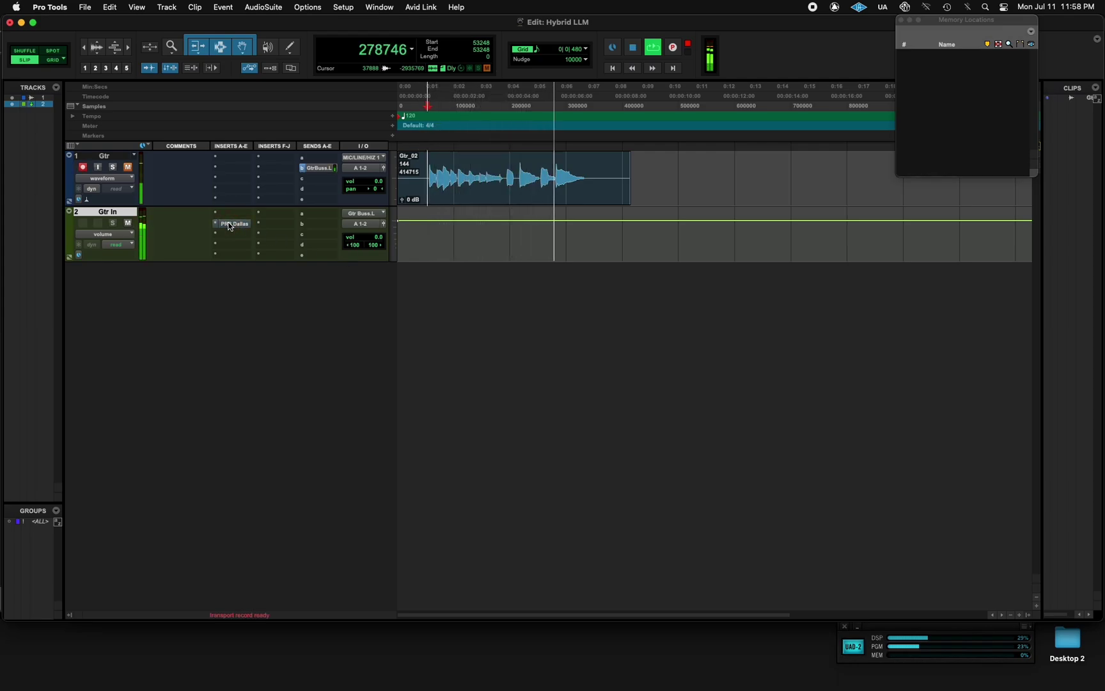
key("space")
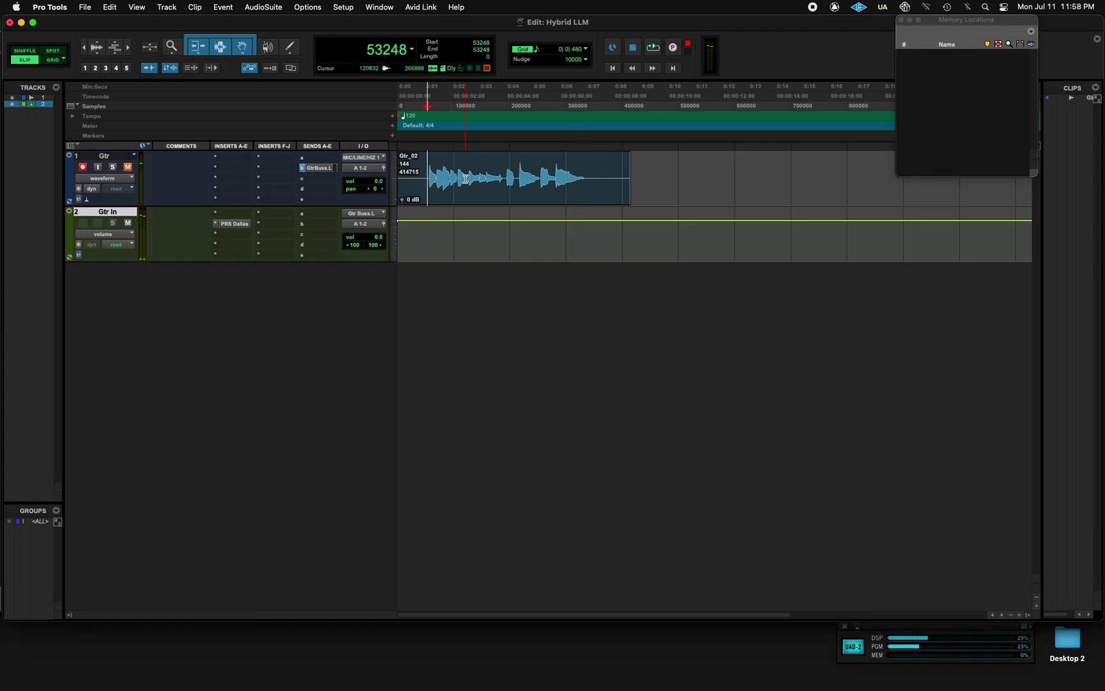
left_click(353, 6)
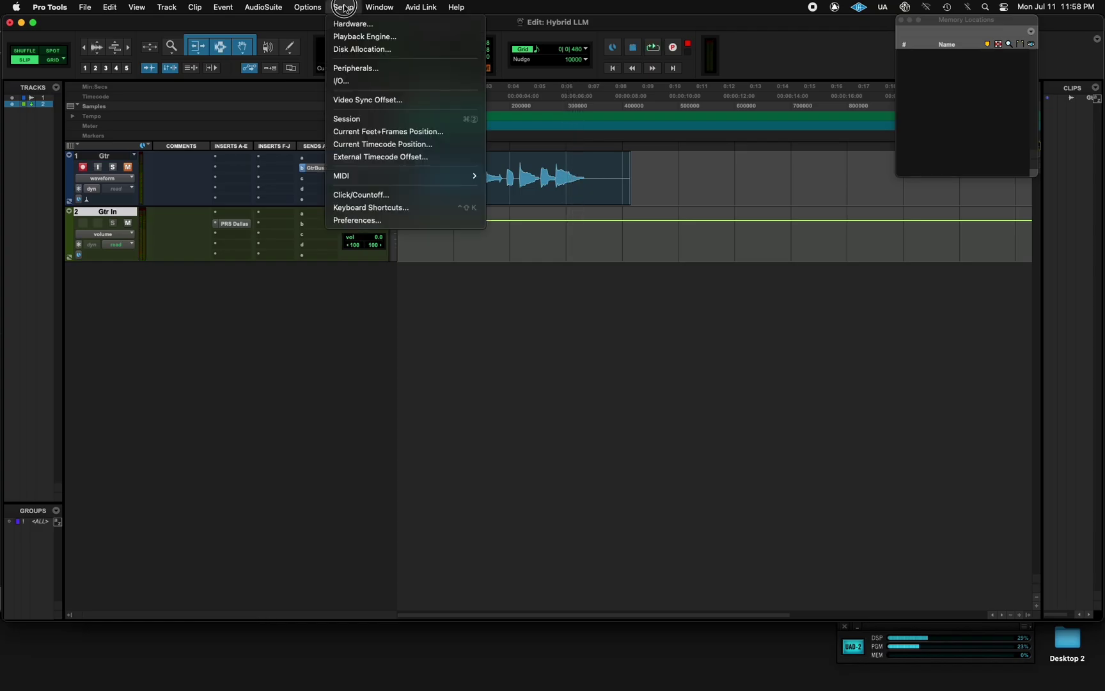
left_click(358, 35)
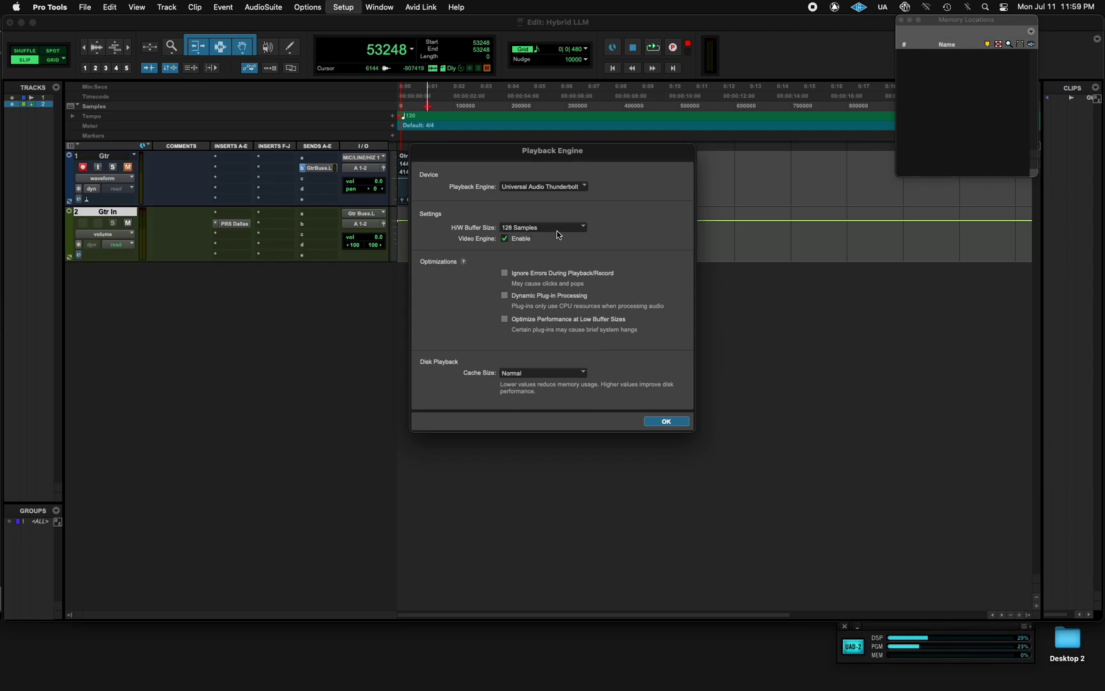
left_click(665, 422)
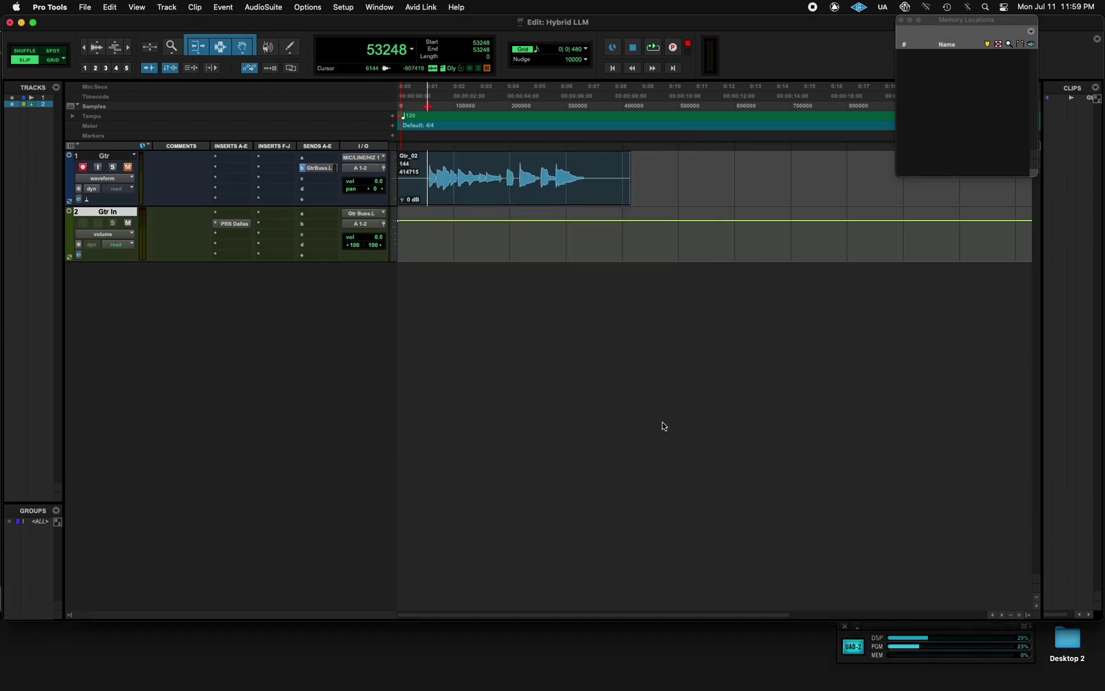